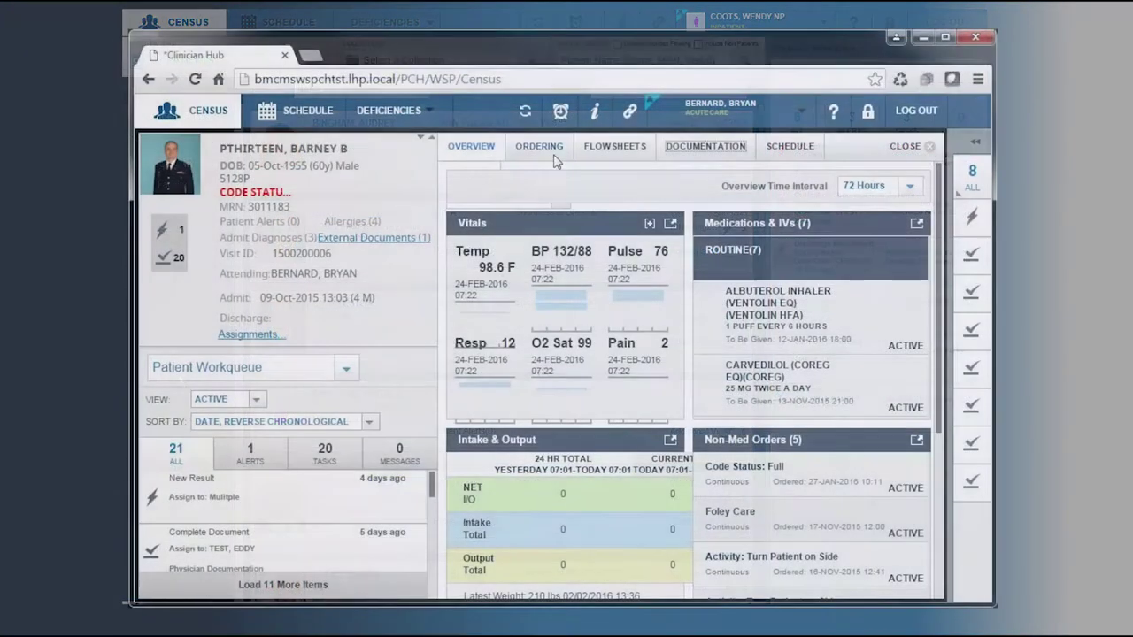
View the Ordering and Documentation sections of the open patient chart.
{"action": "left_click", "coordinate": [552, 152]}
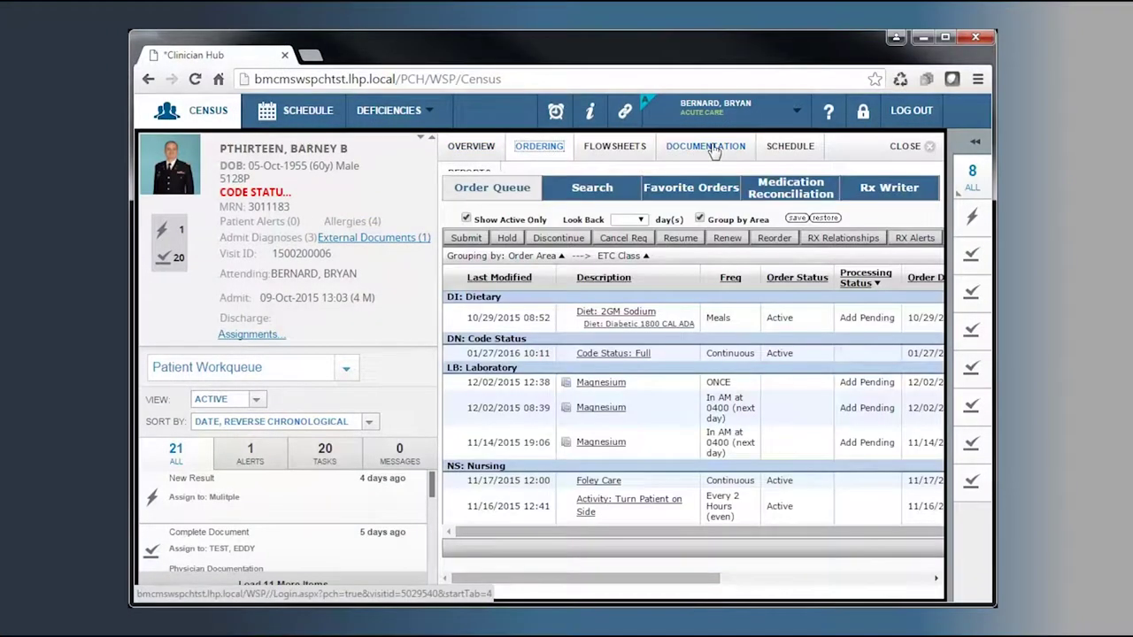
{"action": "left_click", "coordinate": [713, 153]}
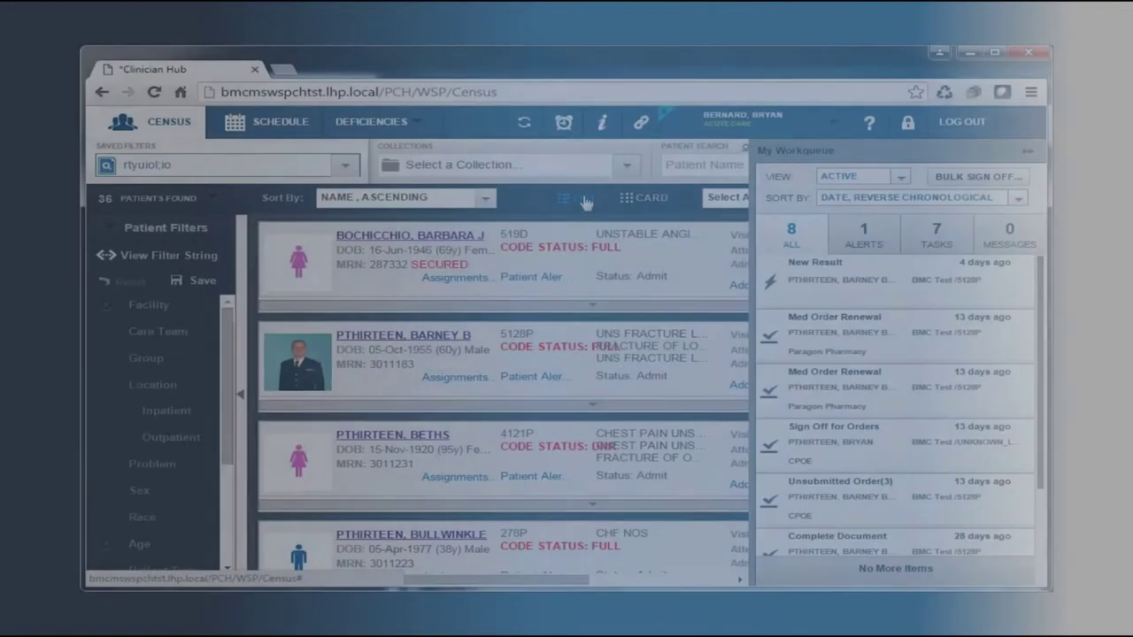
Check the available patient collections and display the filter string of the current saved filter.
{"action": "left_click_drag", "start_coordinate": [207, 228], "coordinate": [115, 230]}
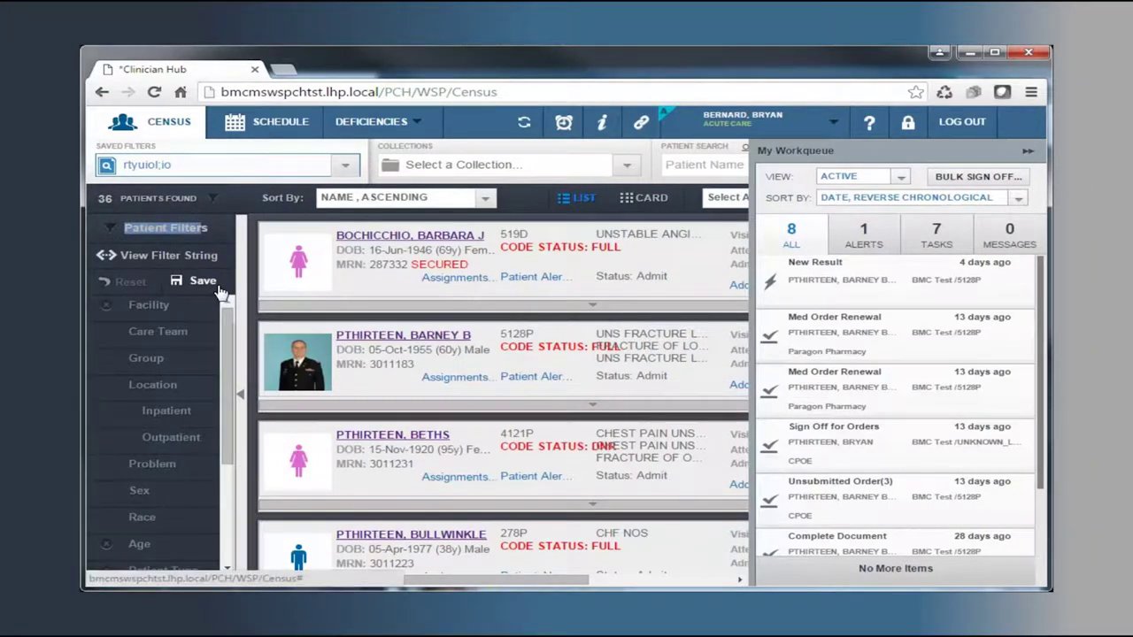
{"action": "left_click", "coordinate": [625, 170]}
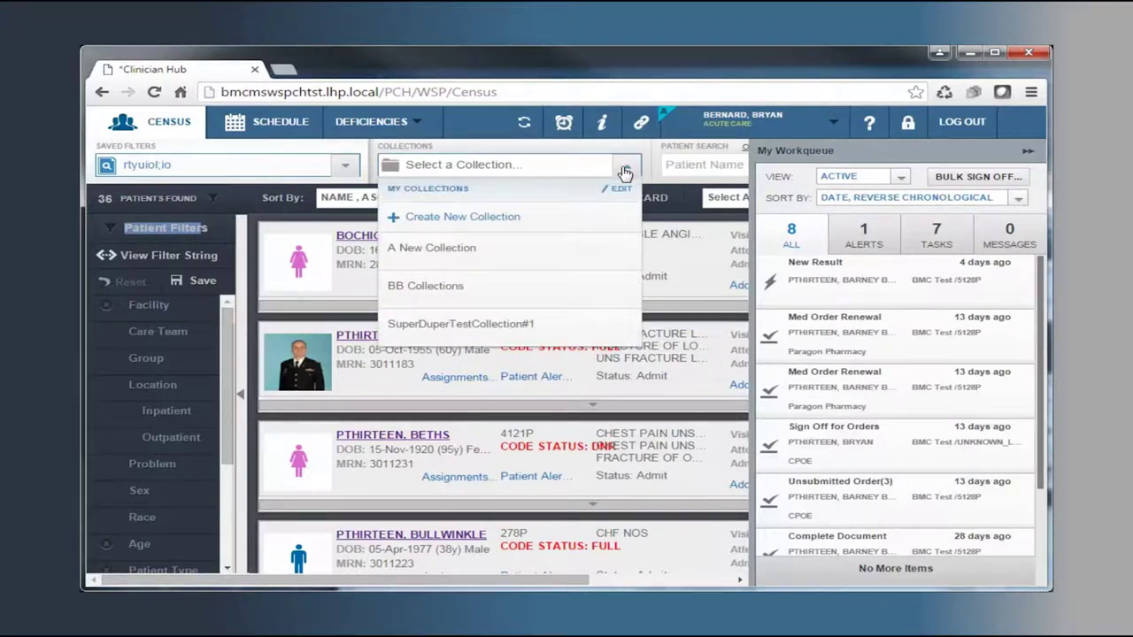
{"action": "left_click", "coordinate": [625, 170]}
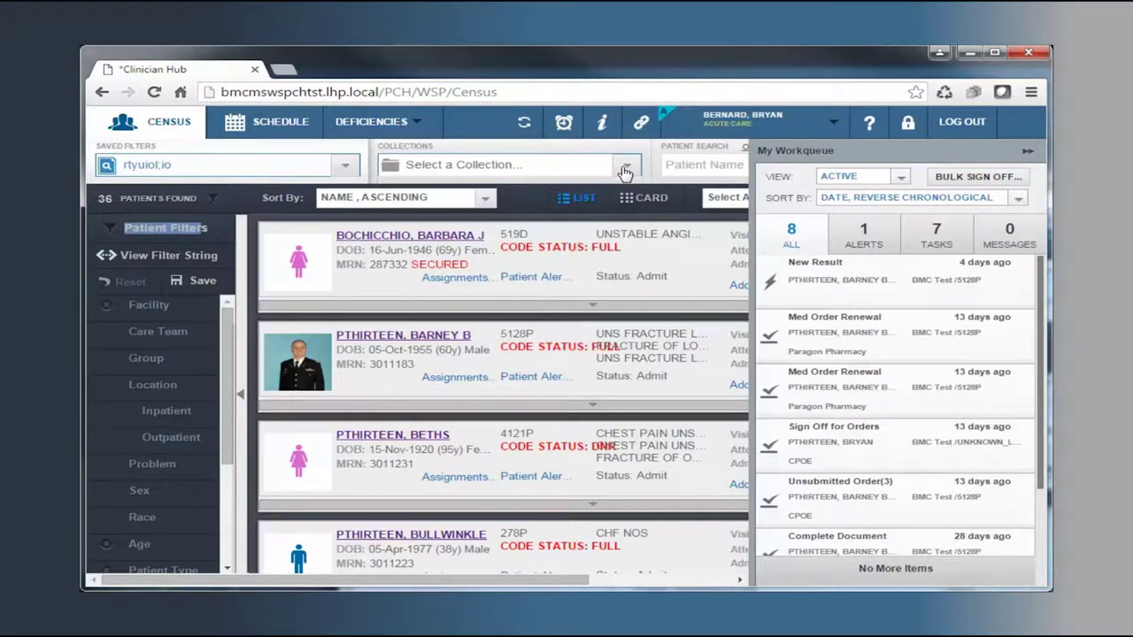
{"action": "left_click", "coordinate": [213, 264]}
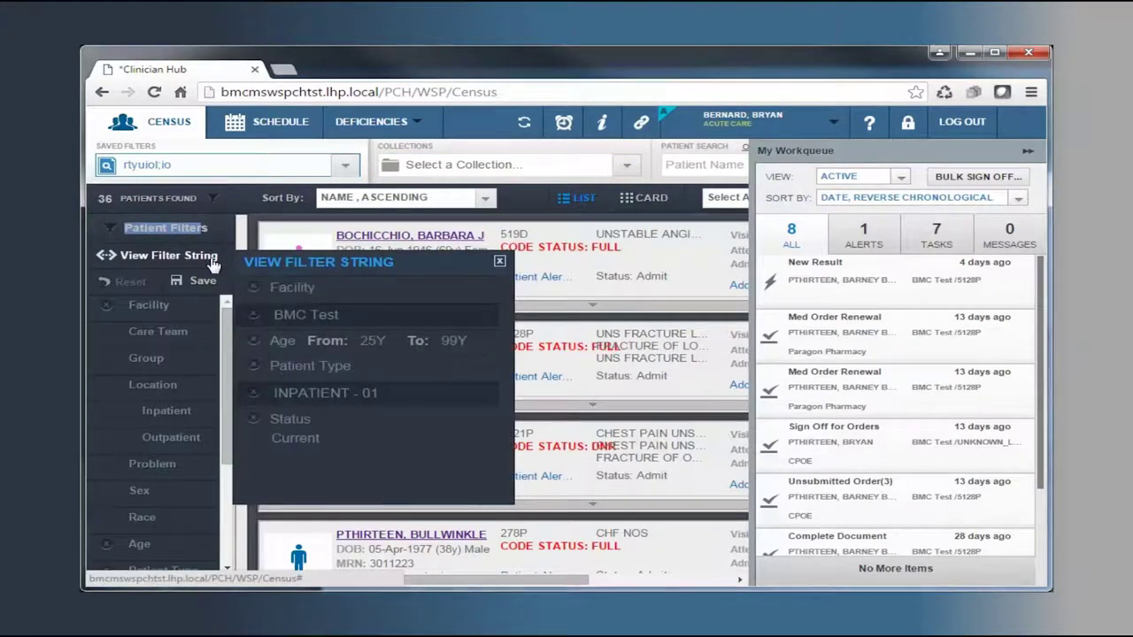
Examine the Facility, Care Team, Group, Inpatient location and Problem options in the patient filters.
{"action": "left_click", "coordinate": [156, 308]}
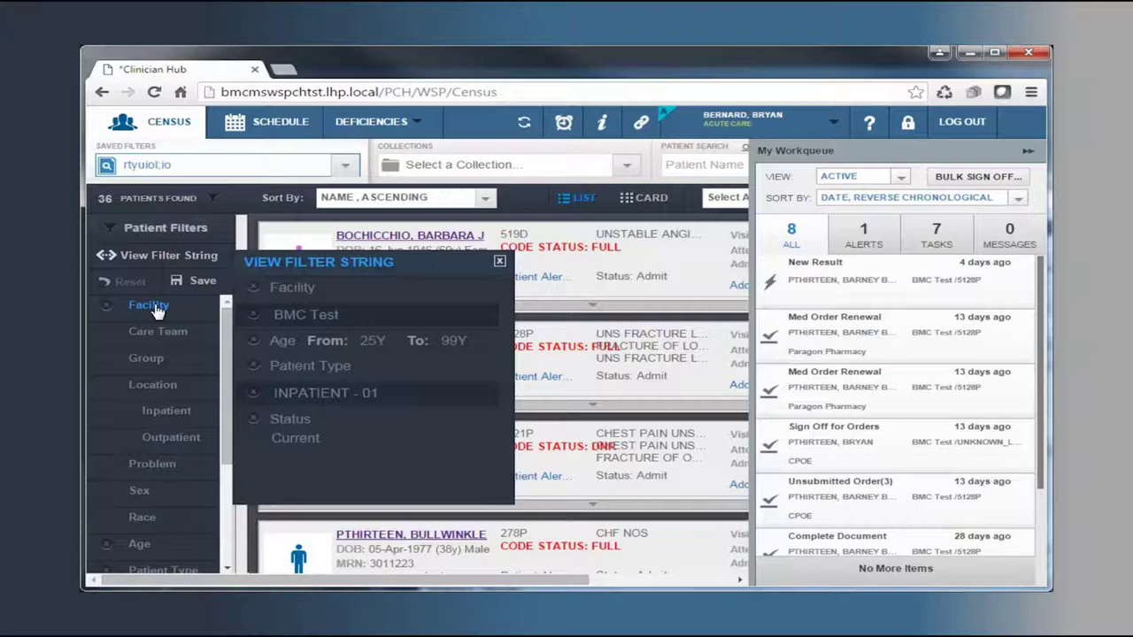
{"action": "left_click", "coordinate": [157, 310]}
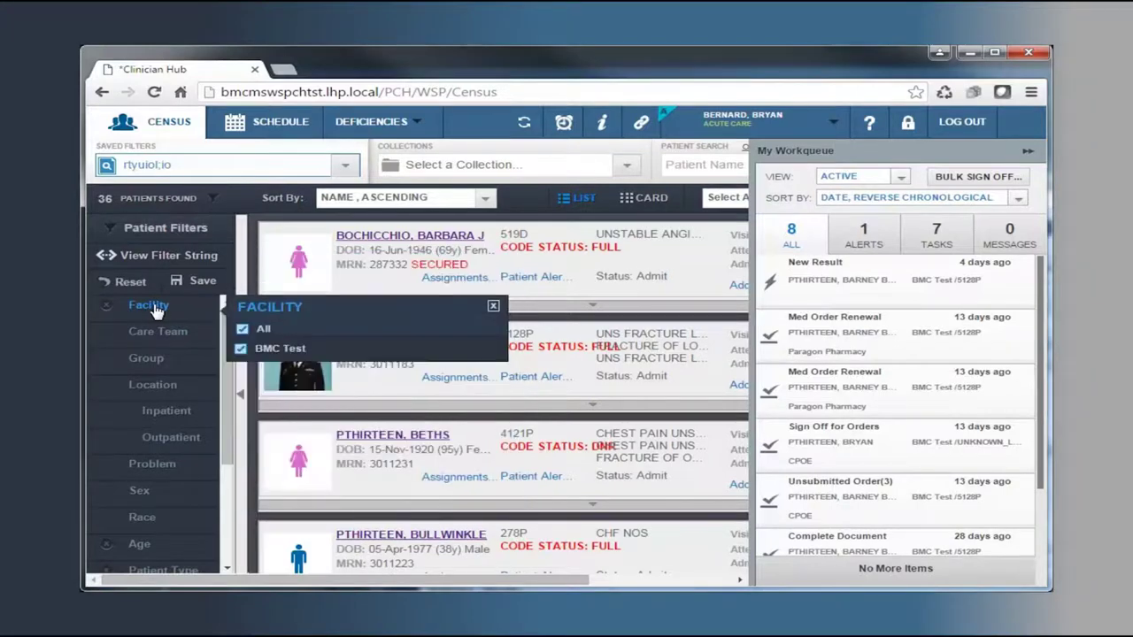
{"action": "left_click", "coordinate": [159, 333]}
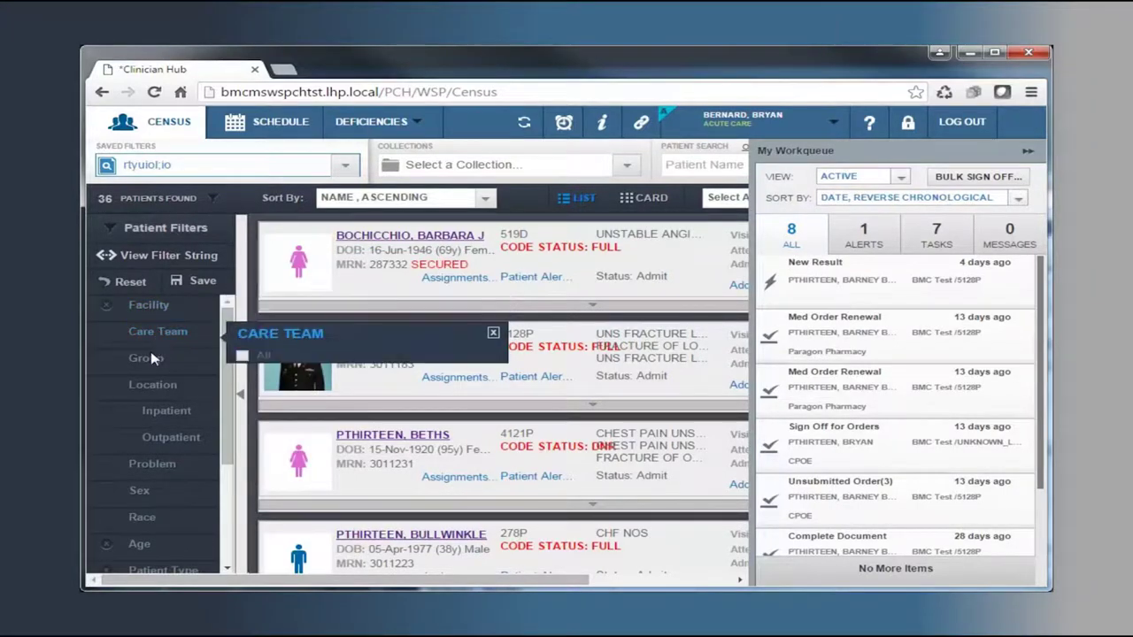
{"action": "left_click", "coordinate": [146, 360]}
{"action": "left_click", "coordinate": [167, 412]}
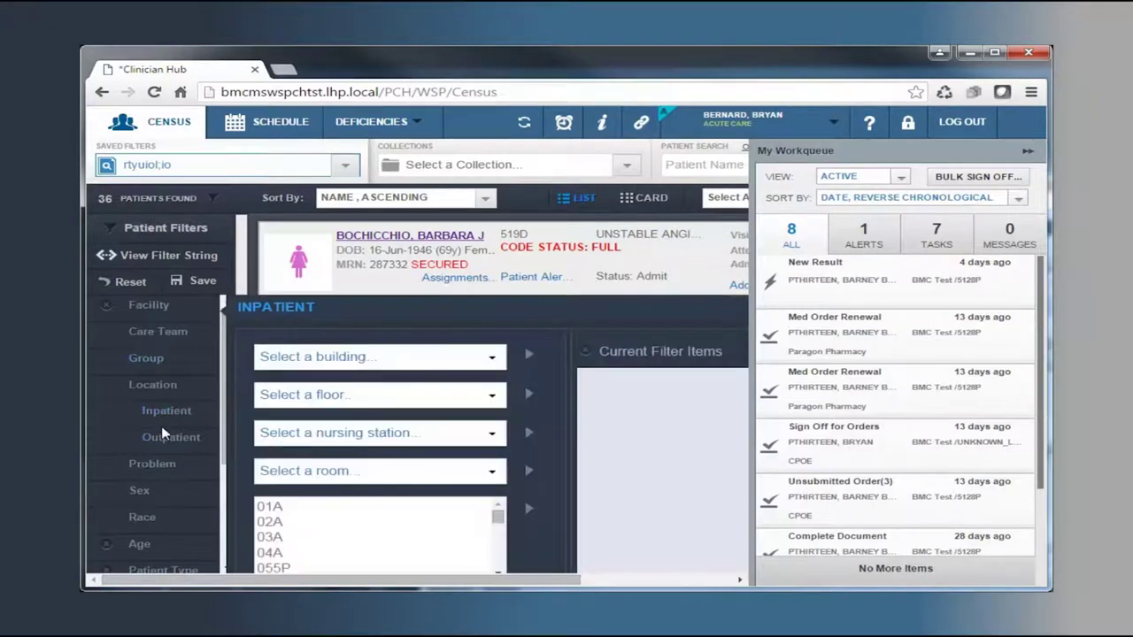
{"action": "left_click", "coordinate": [157, 472]}
{"action": "scroll", "coordinate": [157, 473], "scroll_direction": "down", "scroll_amount": 3}
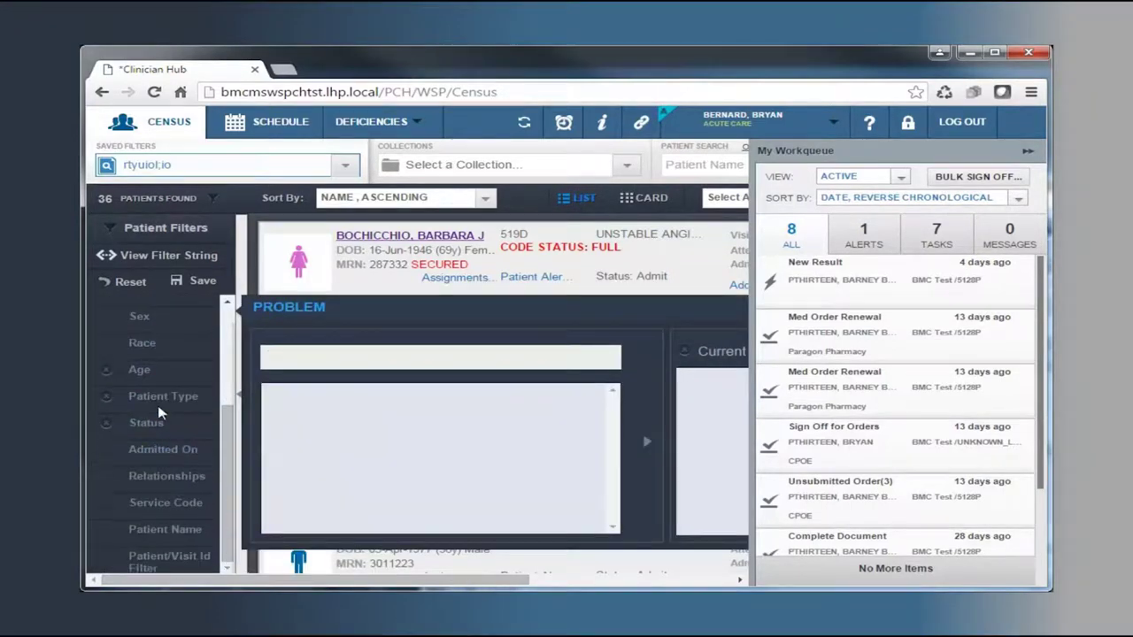
{"action": "scroll", "coordinate": [160, 412], "scroll_direction": "up", "scroll_amount": 3}
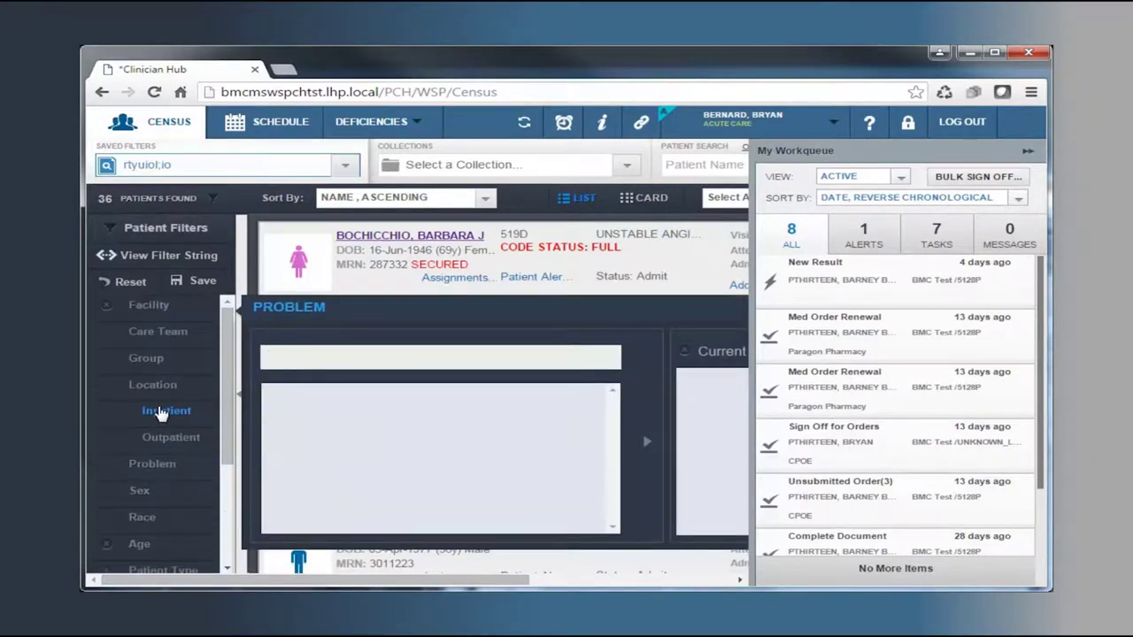
Examine the remaining patient filters, including Sex, Race, Age, Status, Admitted On, Relationships, Service Code, Patient Name and Patient/Visit Id.
{"action": "left_click", "coordinate": [142, 495]}
{"action": "left_click", "coordinate": [144, 520]}
{"action": "left_click", "coordinate": [139, 546]}
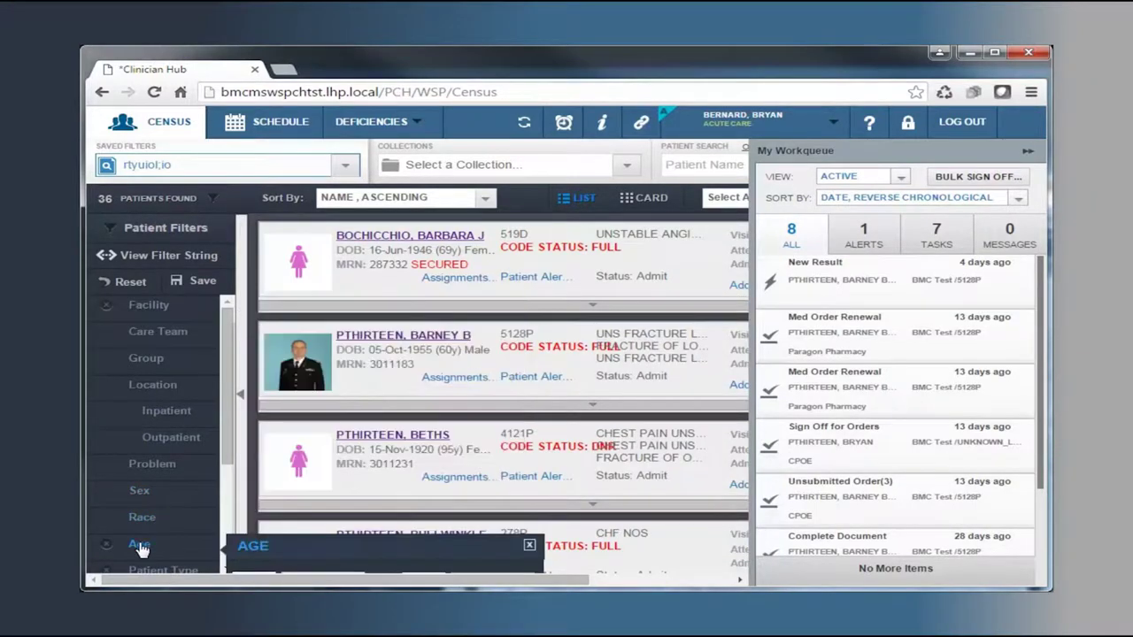
{"action": "scroll", "coordinate": [139, 546], "scroll_direction": "down", "scroll_amount": 2}
{"action": "left_click", "coordinate": [158, 525]}
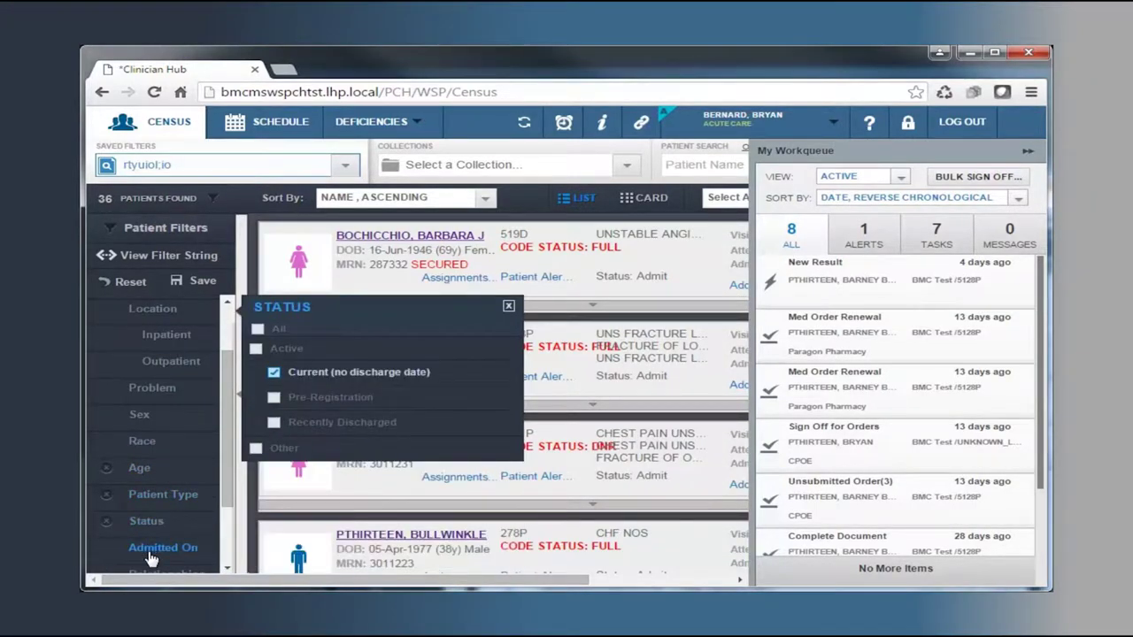
{"action": "left_click", "coordinate": [150, 551]}
{"action": "scroll", "coordinate": [150, 551], "scroll_direction": "down", "scroll_amount": 3}
{"action": "left_click", "coordinate": [174, 482]}
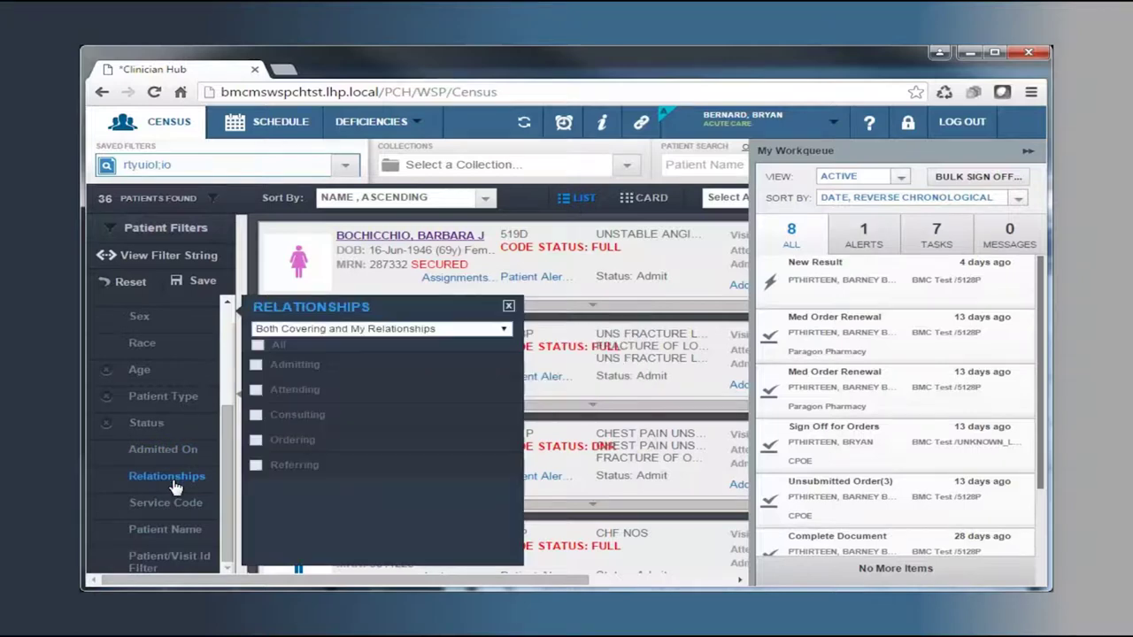
{"action": "left_click", "coordinate": [174, 504]}
{"action": "left_click", "coordinate": [165, 530]}
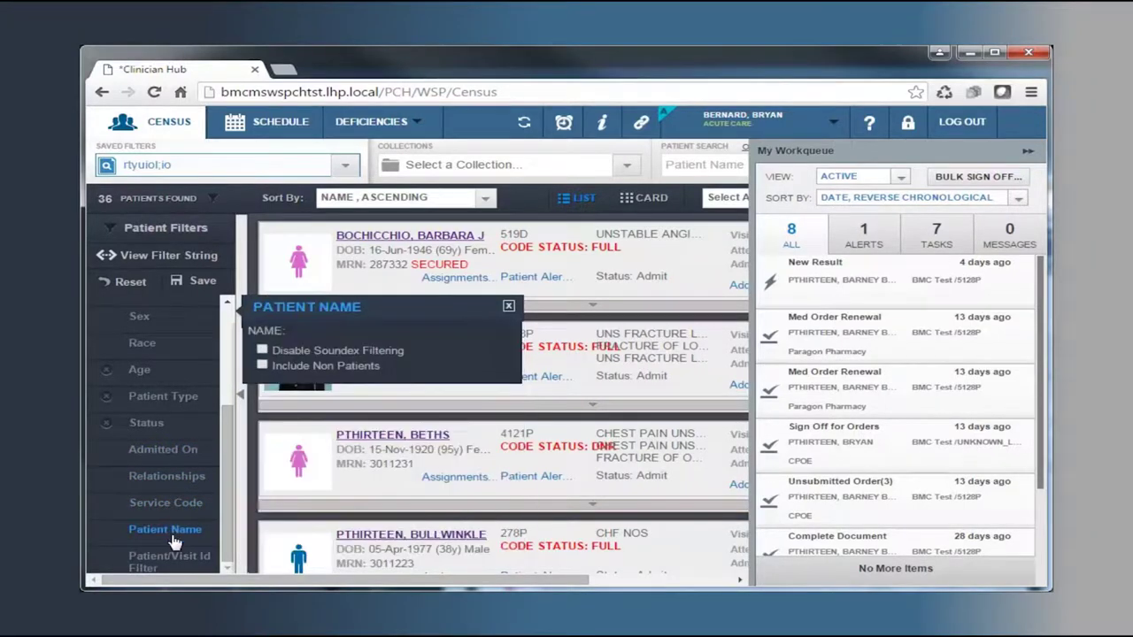
{"action": "left_click", "coordinate": [168, 562]}
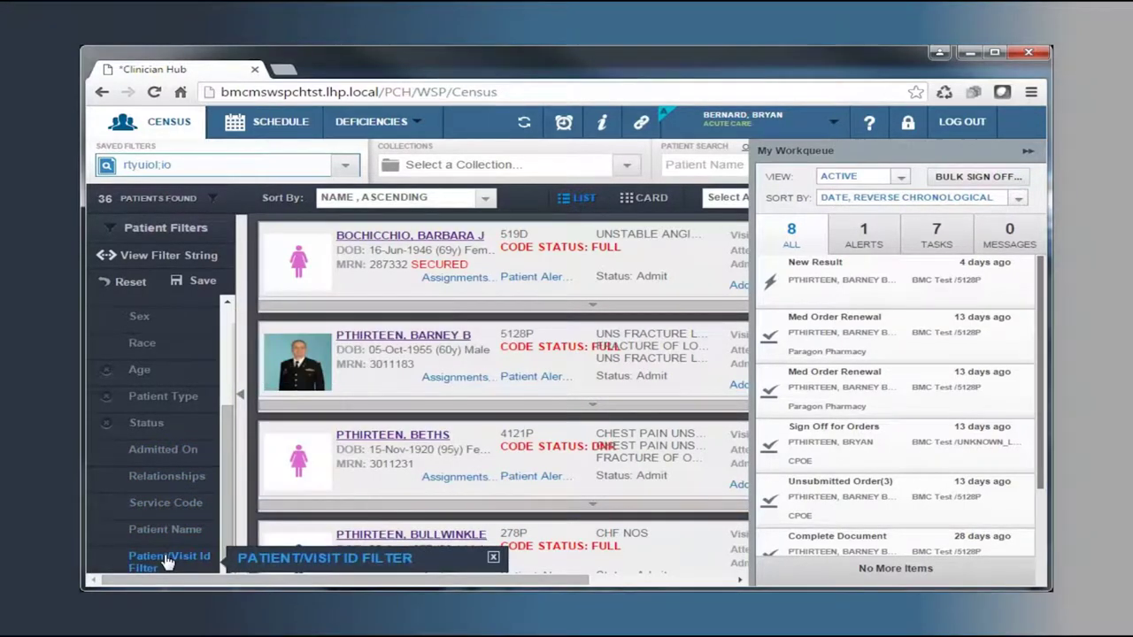
Save the current patient filter as a new filter named NE2.
{"action": "left_click", "coordinate": [203, 281]}
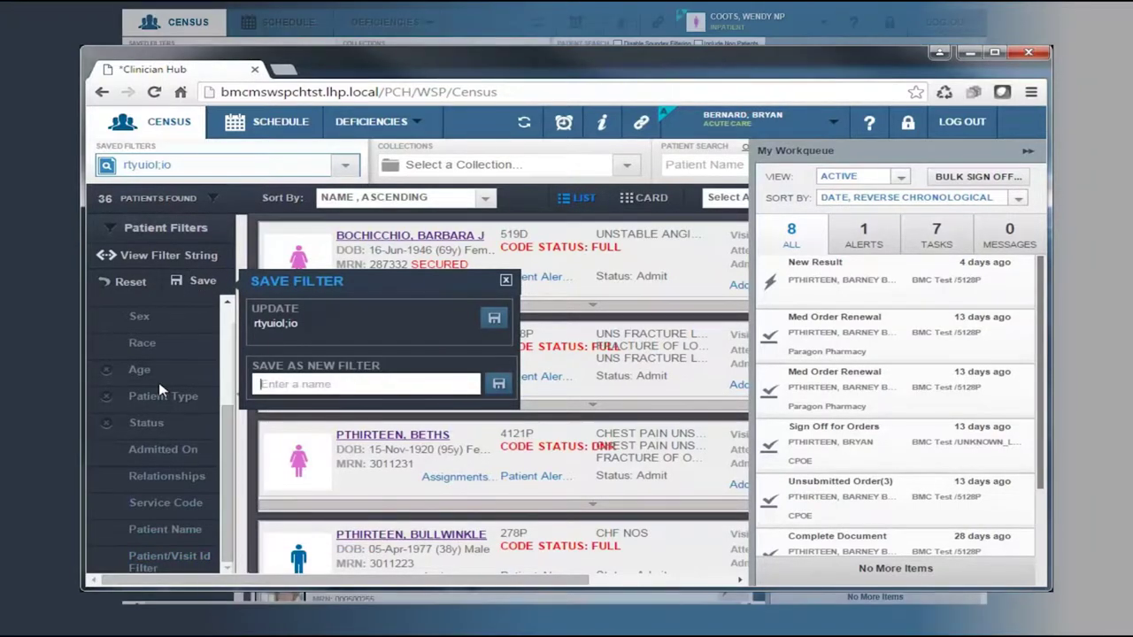
{"action": "type", "text": "NE"}
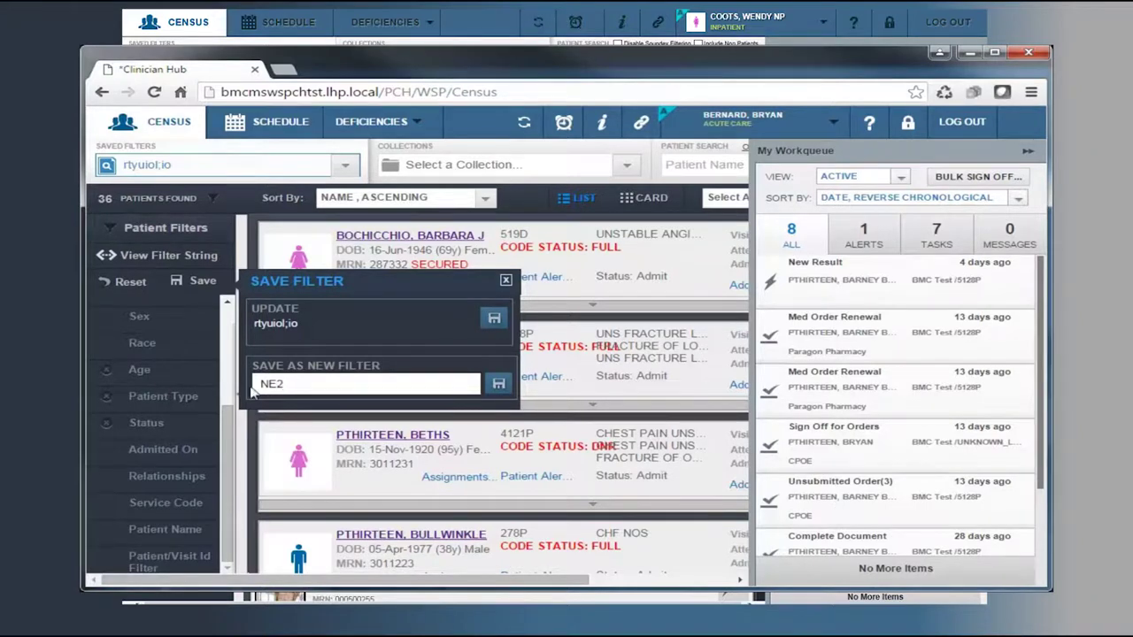
{"action": "type", "text": "2"}
{"action": "left_click", "coordinate": [499, 384]}
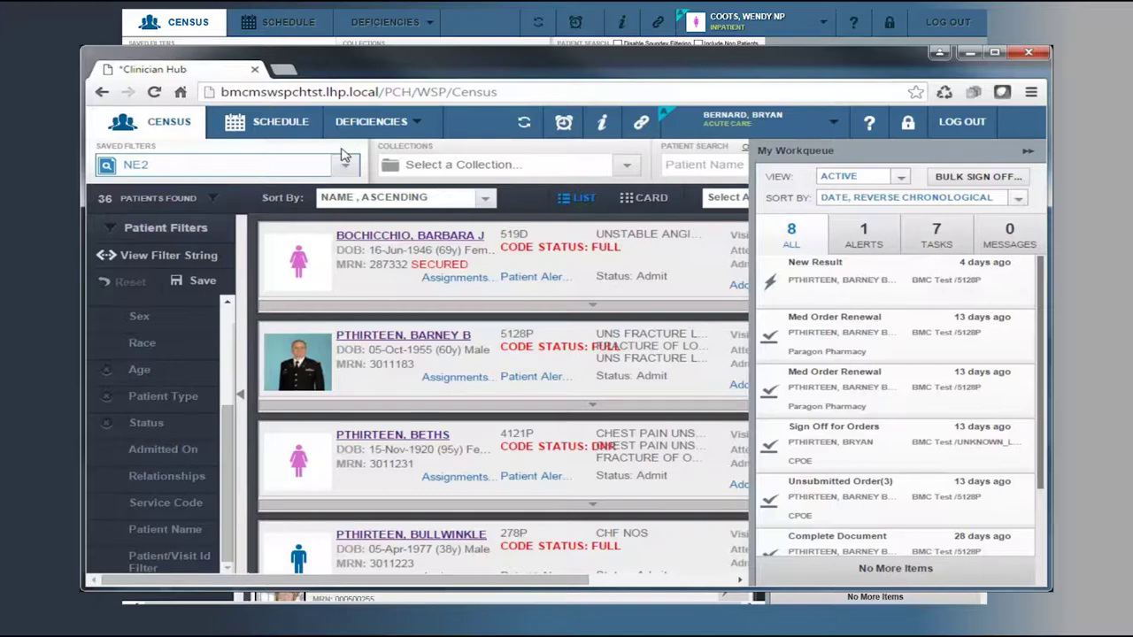
Expand the first listed patient's details and add that patient to the collection "A New Collection".
{"action": "left_click", "coordinate": [625, 168]}
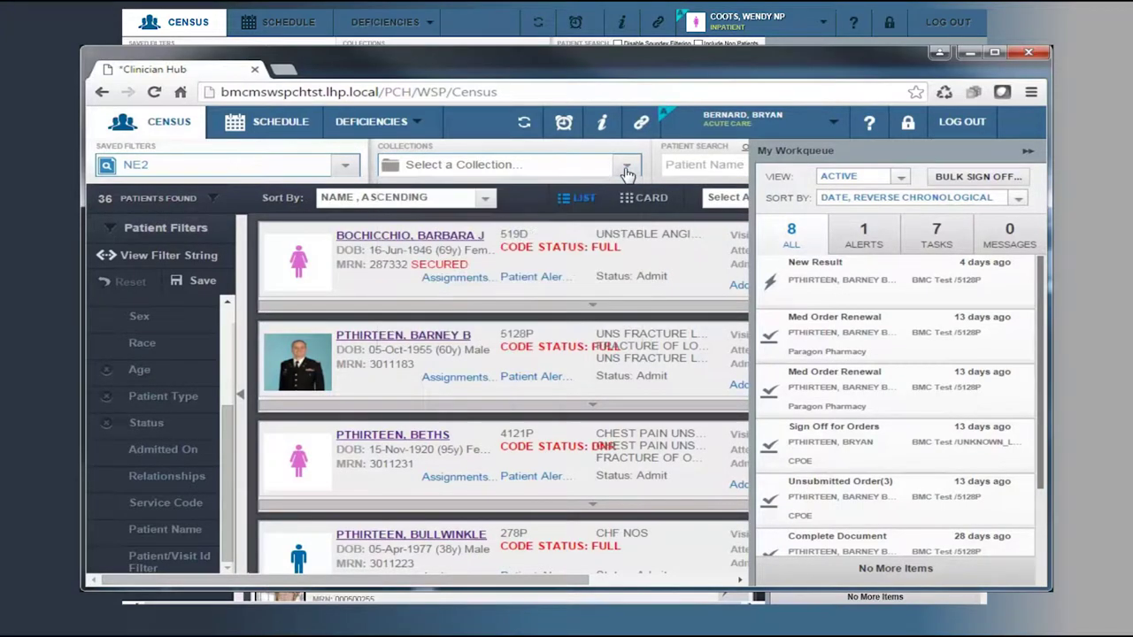
{"action": "left_click", "coordinate": [625, 168]}
{"action": "left_click", "coordinate": [599, 309]}
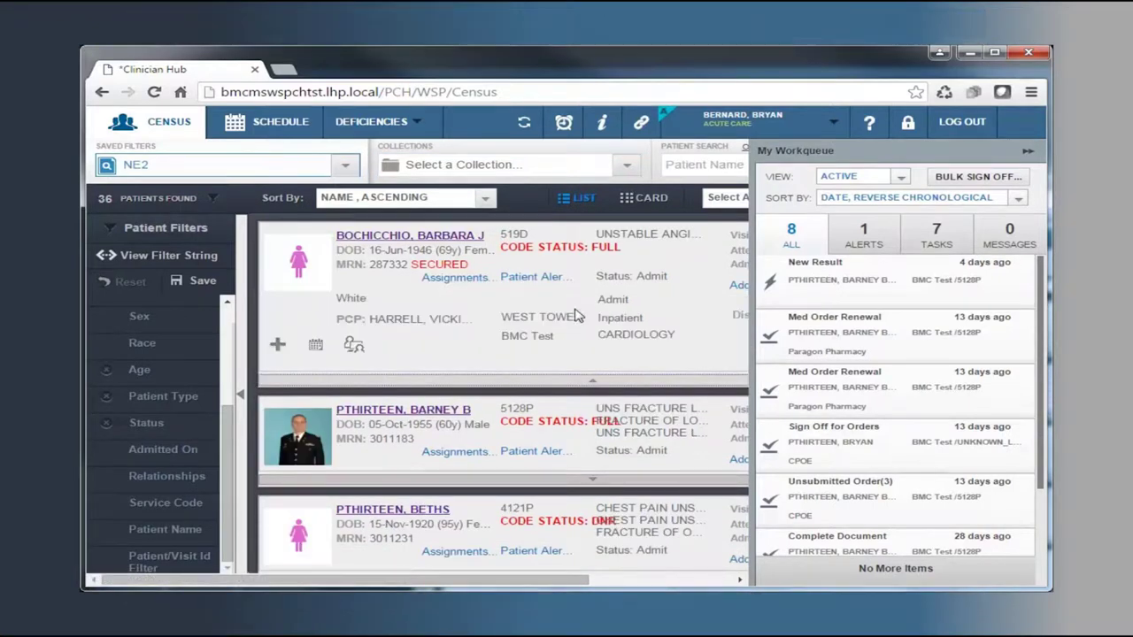
{"action": "left_click", "coordinate": [356, 347]}
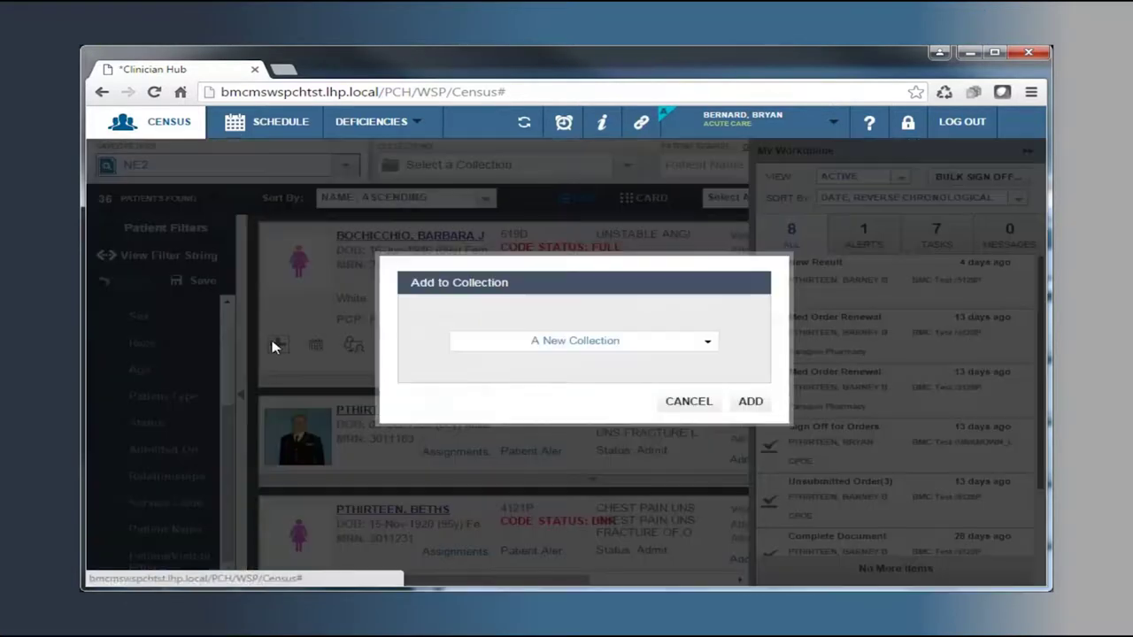
{"action": "left_click", "coordinate": [700, 345]}
{"action": "left_click", "coordinate": [546, 367]}
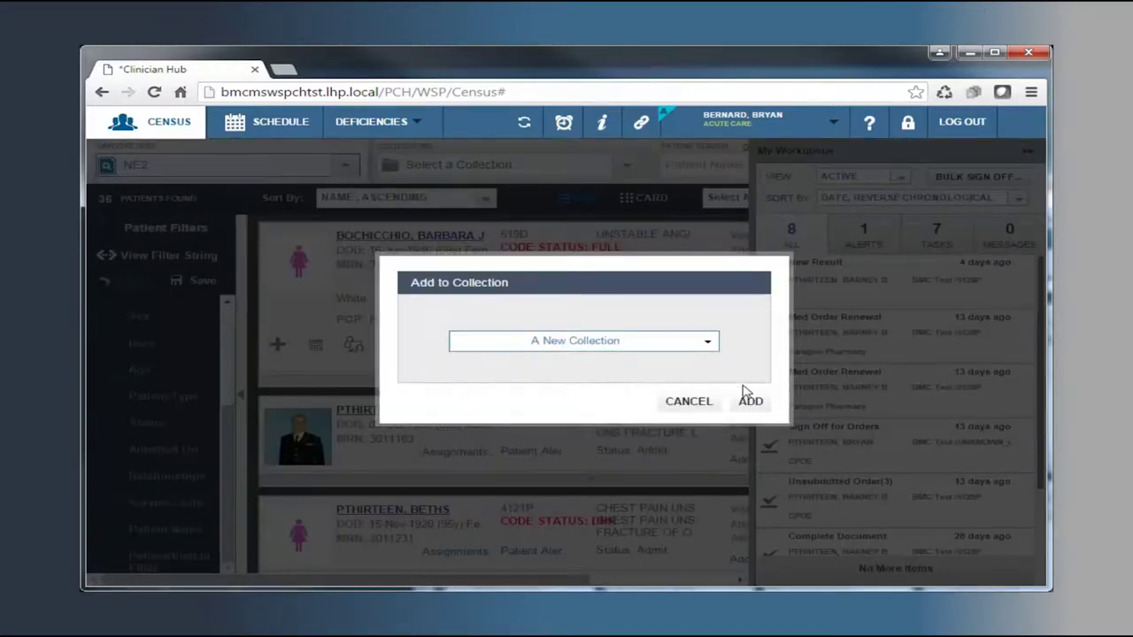
{"action": "left_click", "coordinate": [750, 403]}
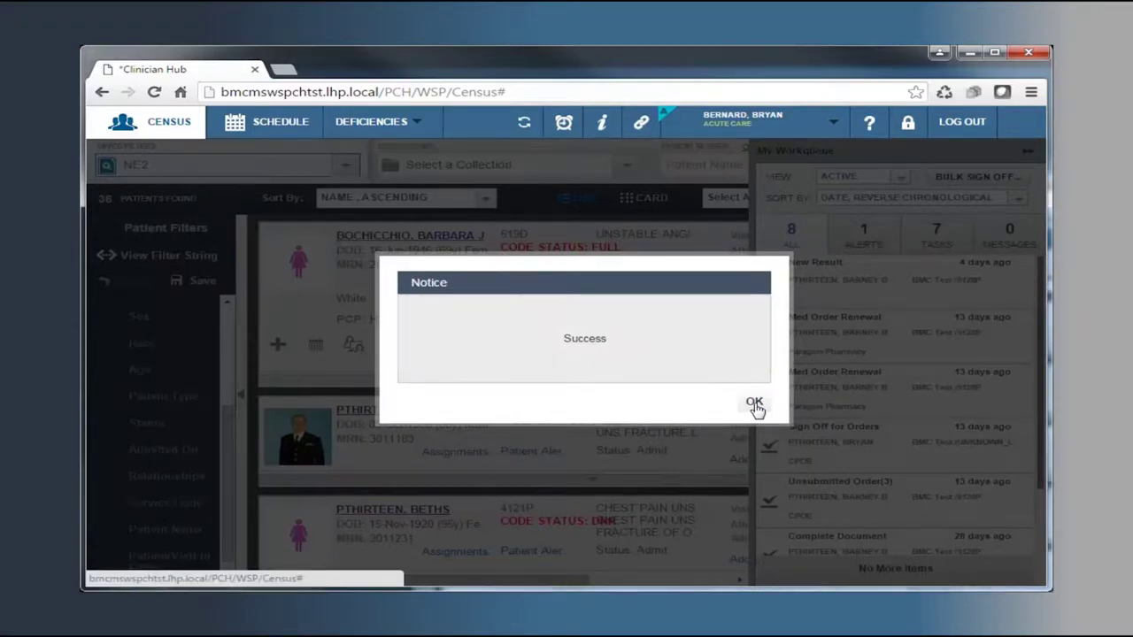
{"action": "left_click", "coordinate": [754, 403]}
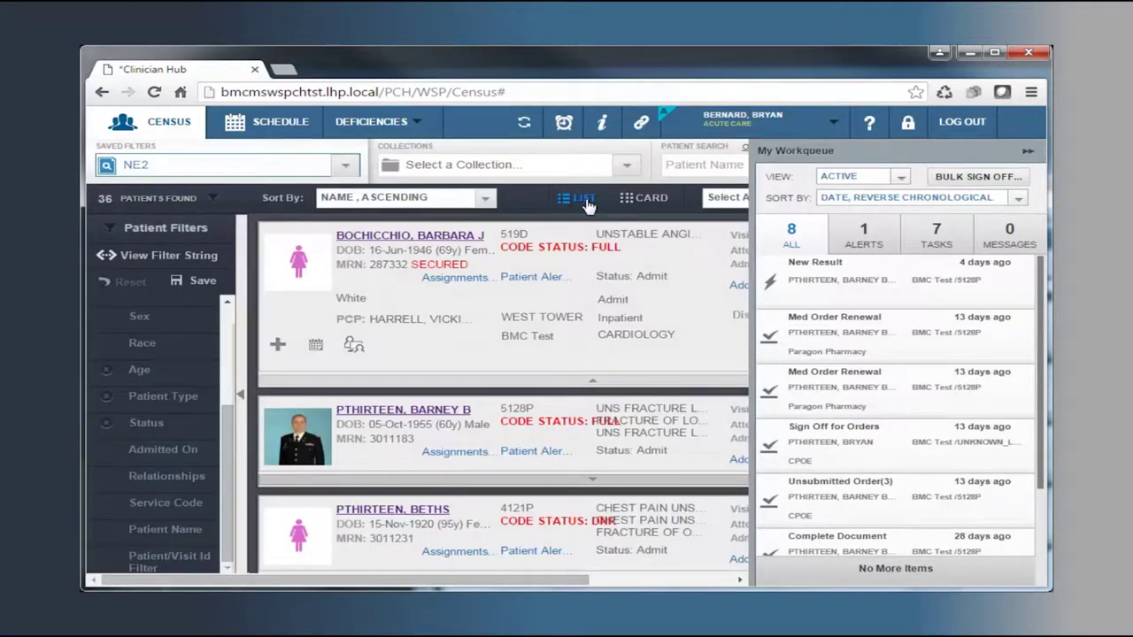
Compare the card and list views of the patient census with My Workqueue collapsed.
{"action": "left_click", "coordinate": [645, 200]}
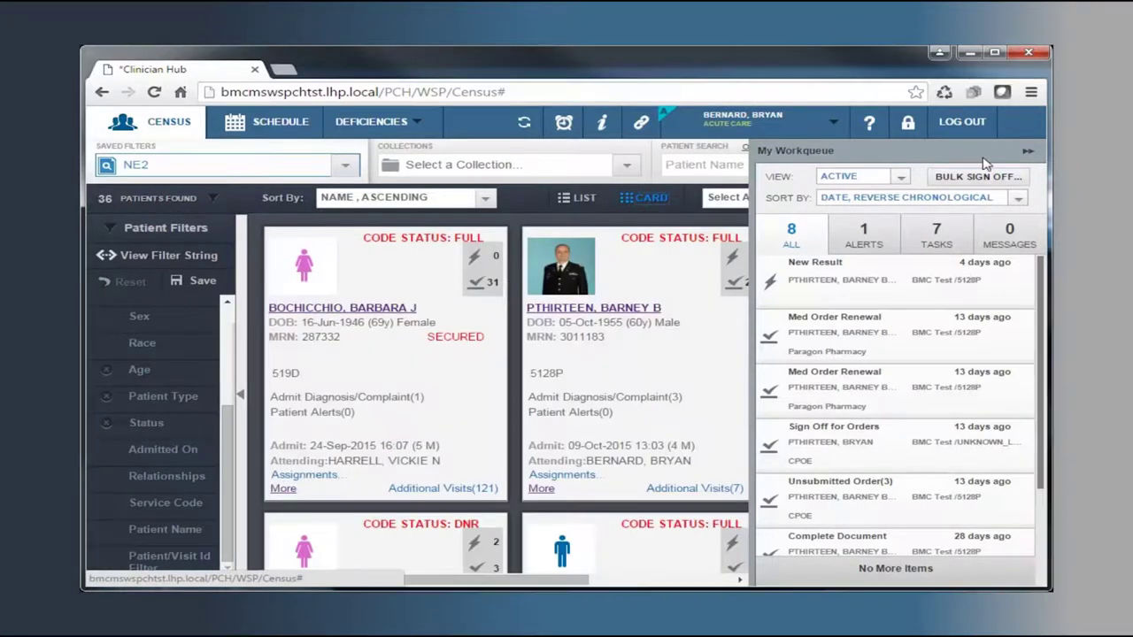
{"action": "left_click", "coordinate": [1026, 151]}
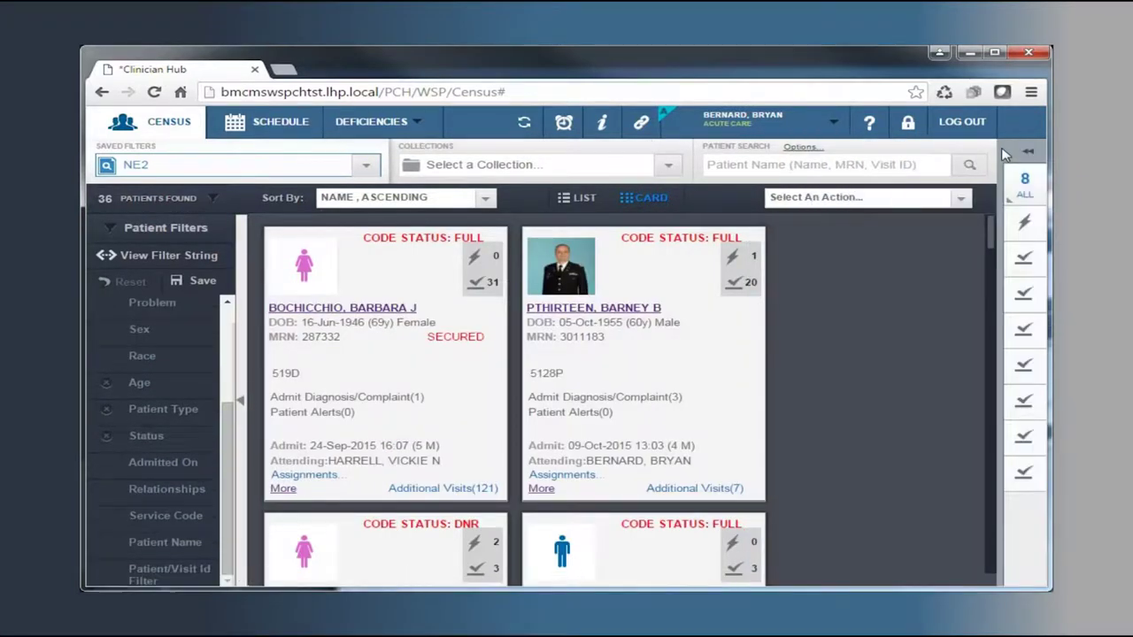
{"action": "left_click", "coordinate": [582, 201]}
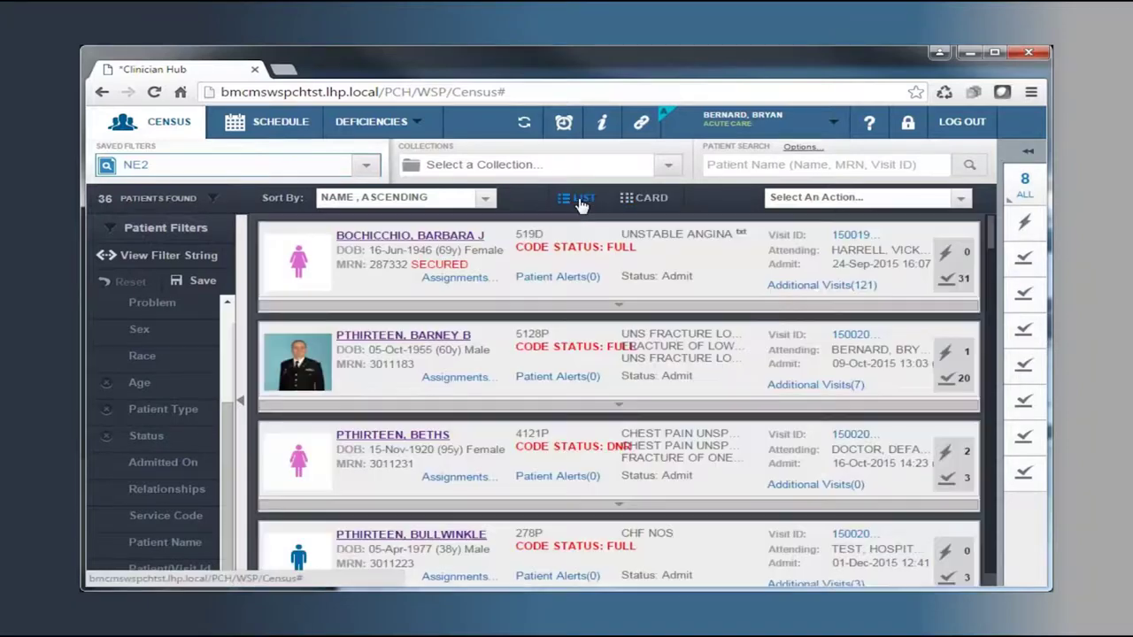
Open the second listed patient's chart and expand My Workqueue beside it.
{"action": "left_click", "coordinate": [437, 341]}
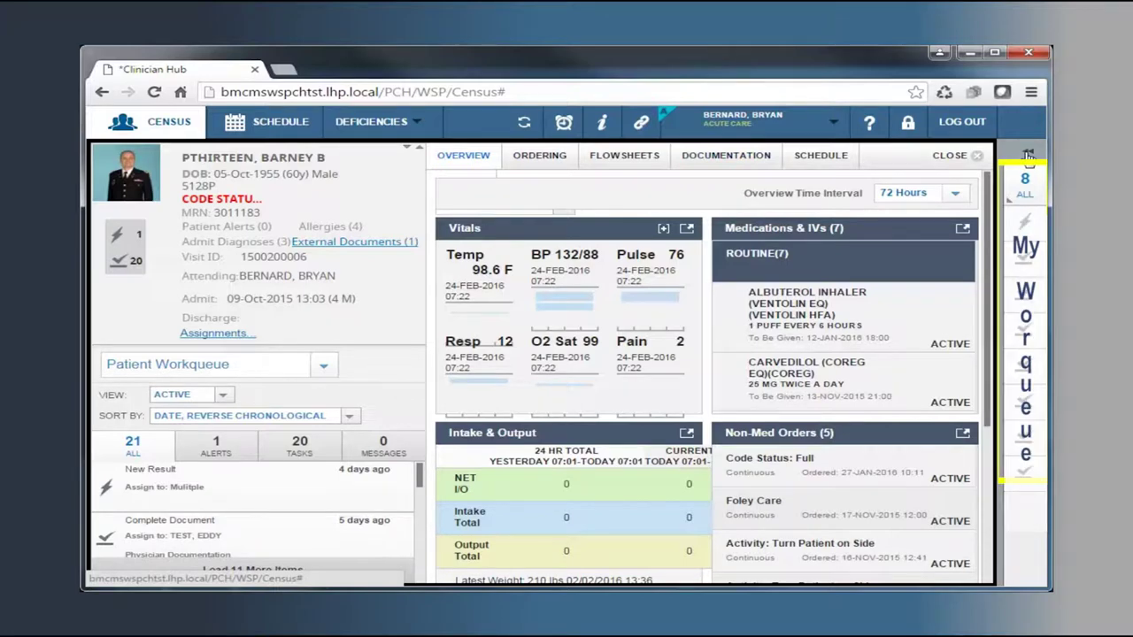
{"action": "left_click", "coordinate": [1028, 157]}
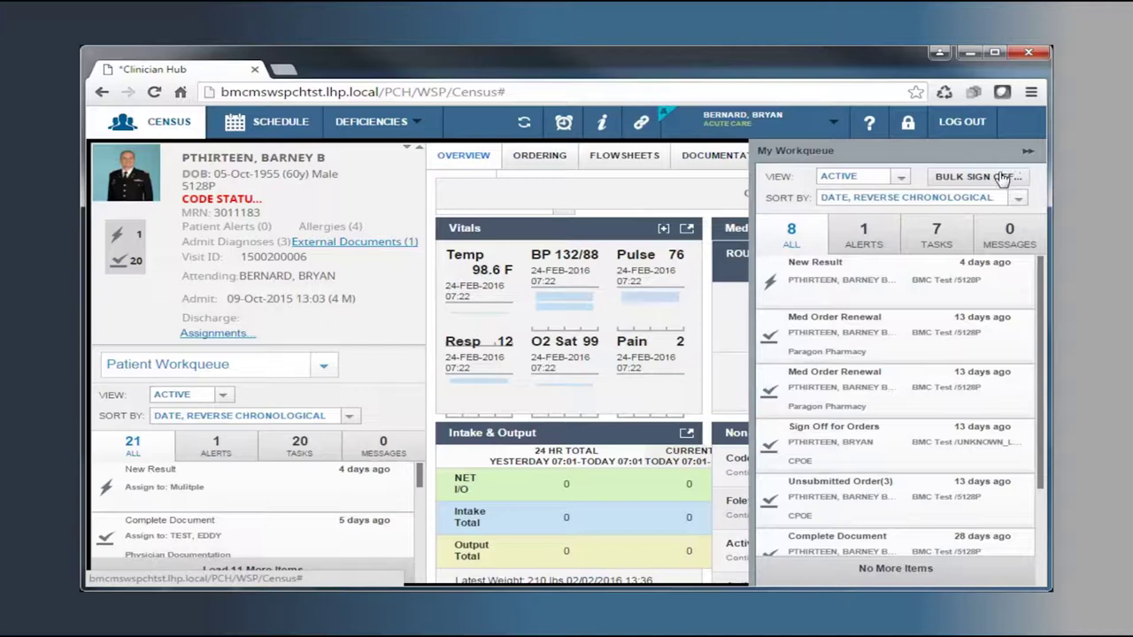
Review My Workqueue's view options, keeping Active, and look through its alerts and tasks.
{"action": "left_click", "coordinate": [901, 180]}
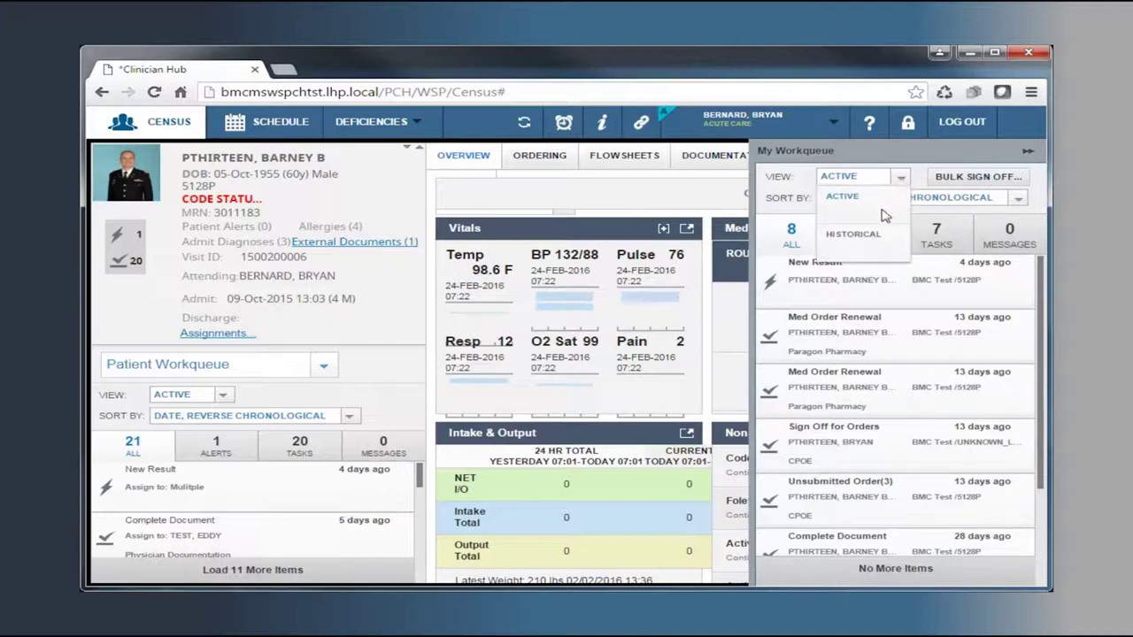
{"action": "left_click", "coordinate": [914, 174]}
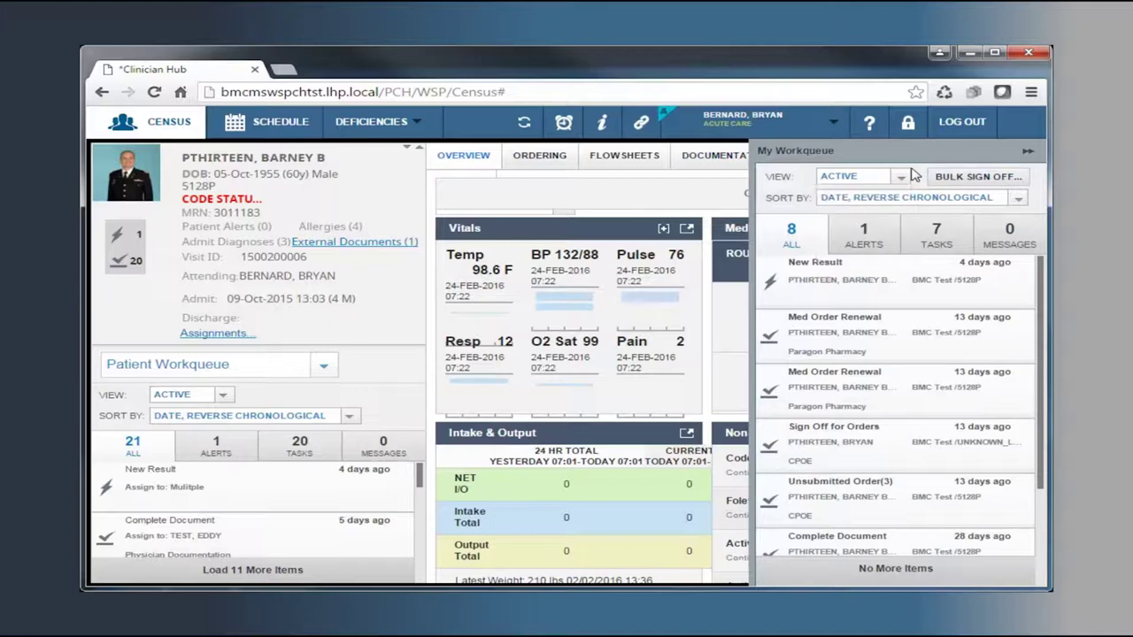
{"action": "left_click", "coordinate": [871, 239]}
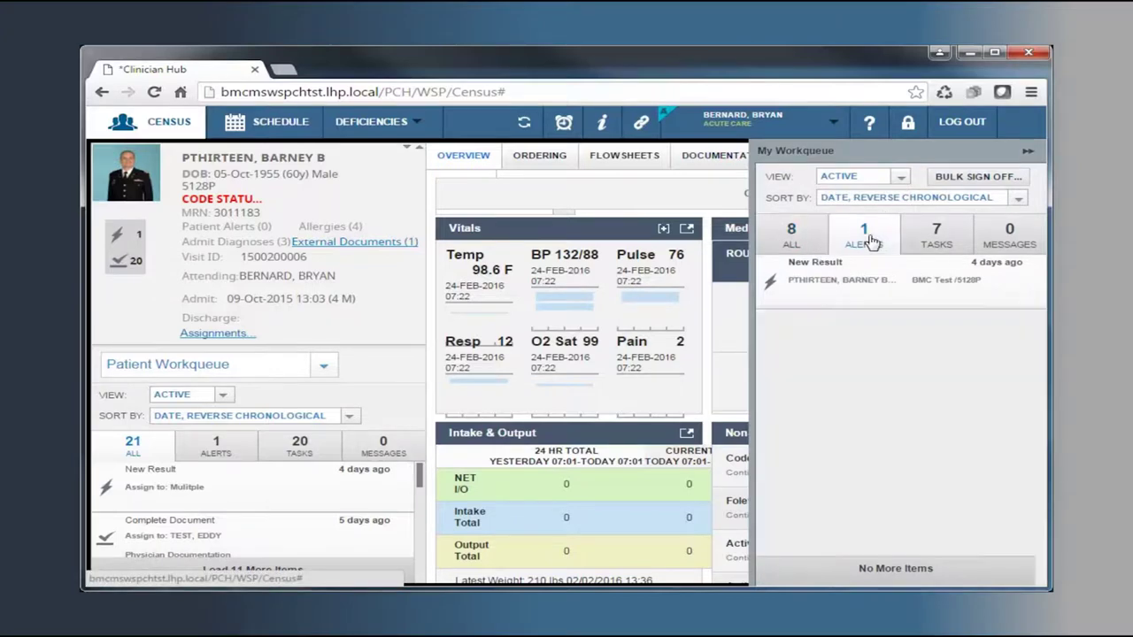
{"action": "left_click", "coordinate": [937, 234]}
{"action": "left_click", "coordinate": [977, 179]}
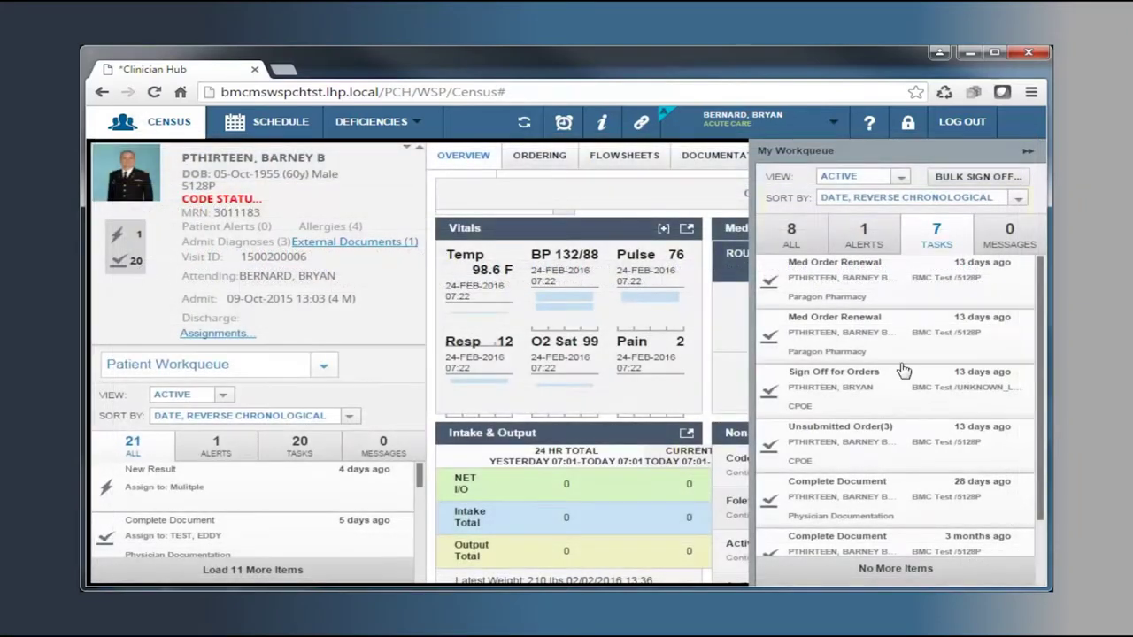
Collapse My Workqueue and look through the patient information categories from Advanced Directive to Visits, keeping Patient Workqueue selected.
{"action": "left_click", "coordinate": [1026, 152]}
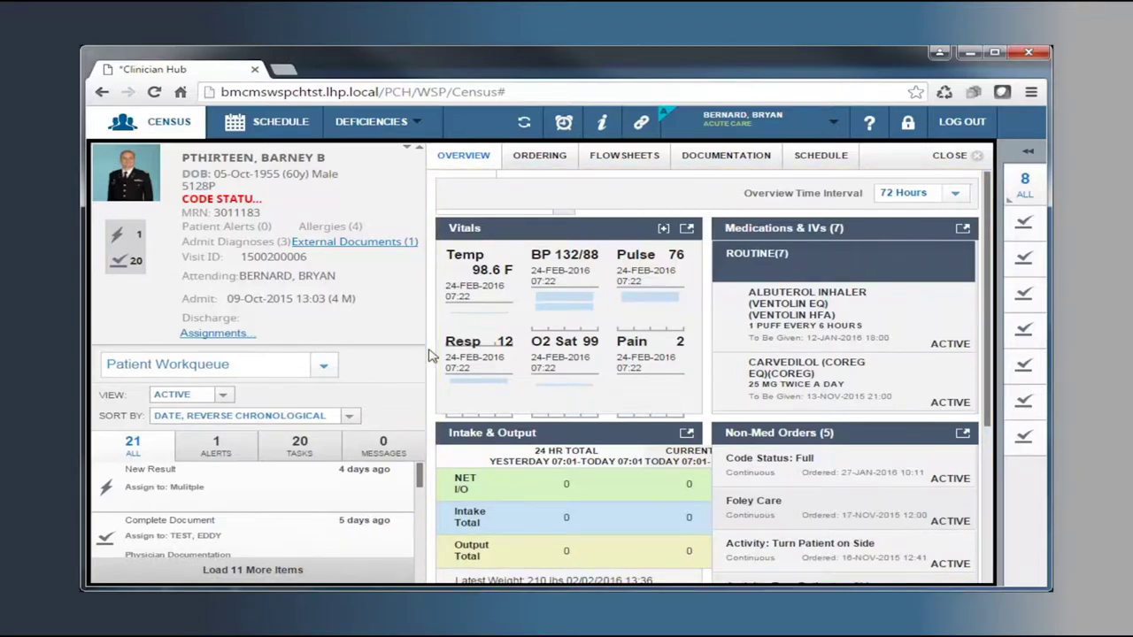
{"action": "scroll", "coordinate": [430, 354], "scroll_direction": "down", "scroll_amount": 1}
{"action": "scroll", "coordinate": [430, 354], "scroll_direction": "up", "scroll_amount": 1}
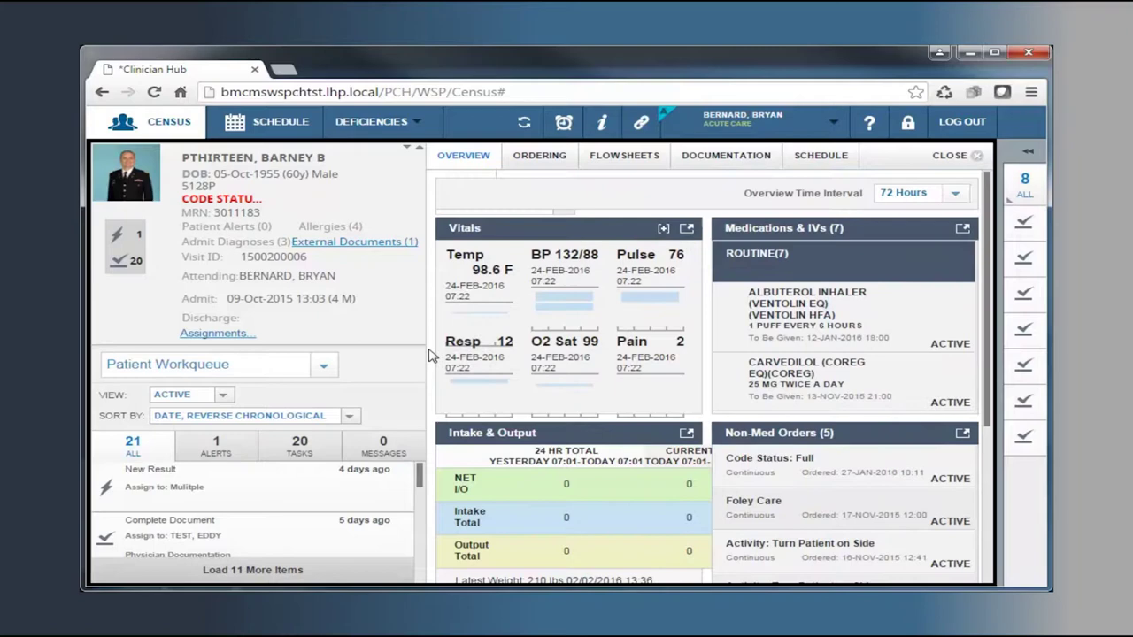
{"action": "left_click", "coordinate": [326, 368]}
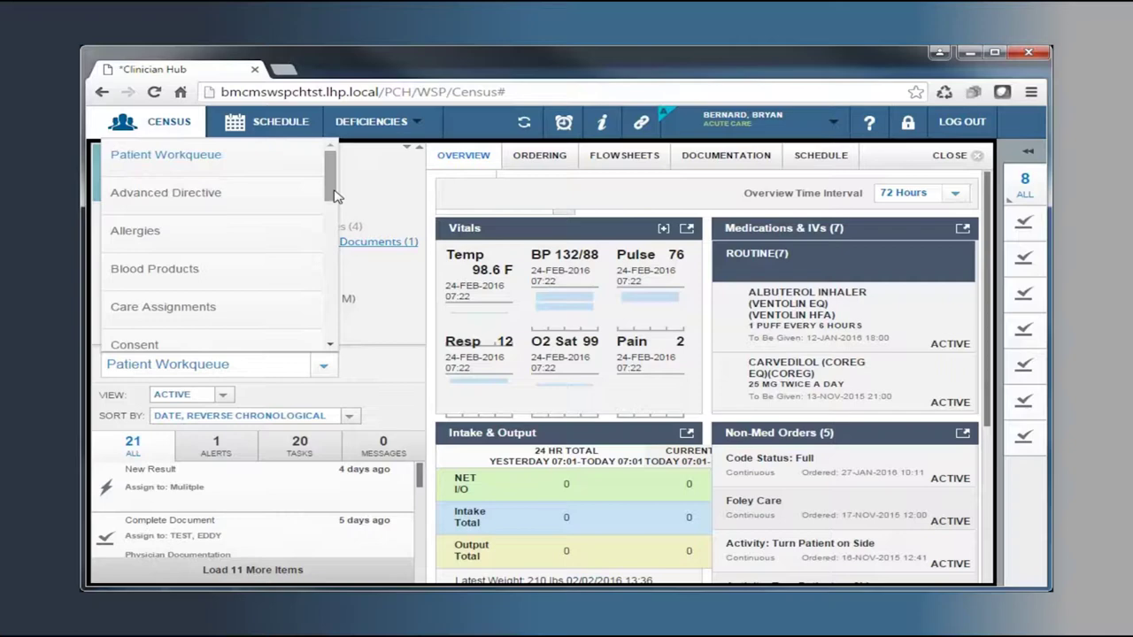
{"action": "left_click_drag", "start_coordinate": [329, 196], "coordinate": [329, 339]}
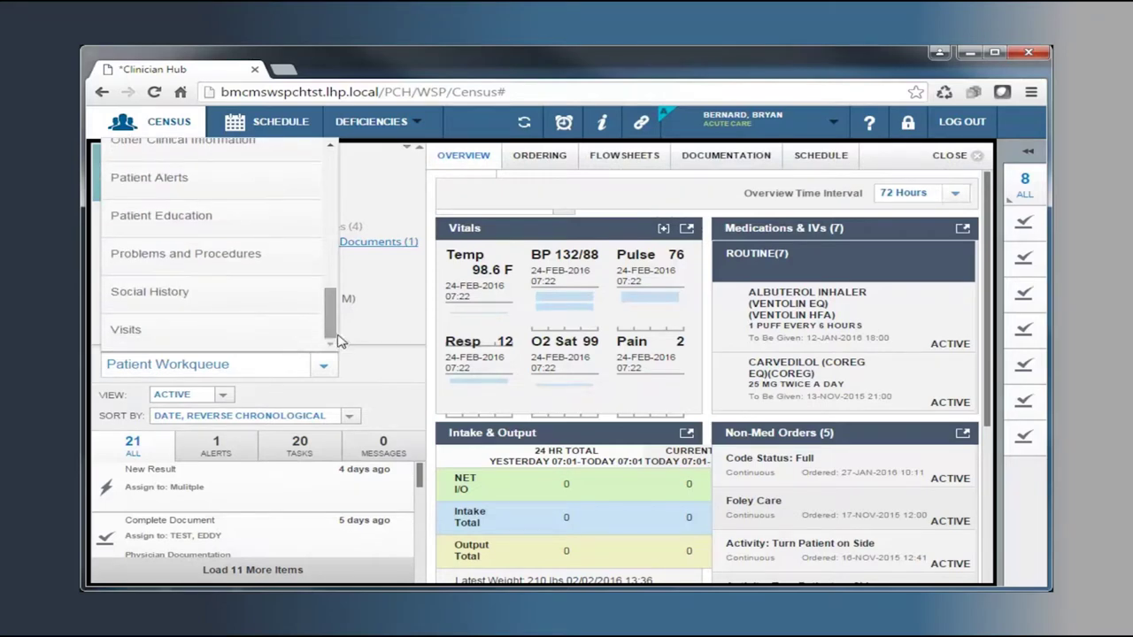
{"action": "left_click", "coordinate": [363, 348]}
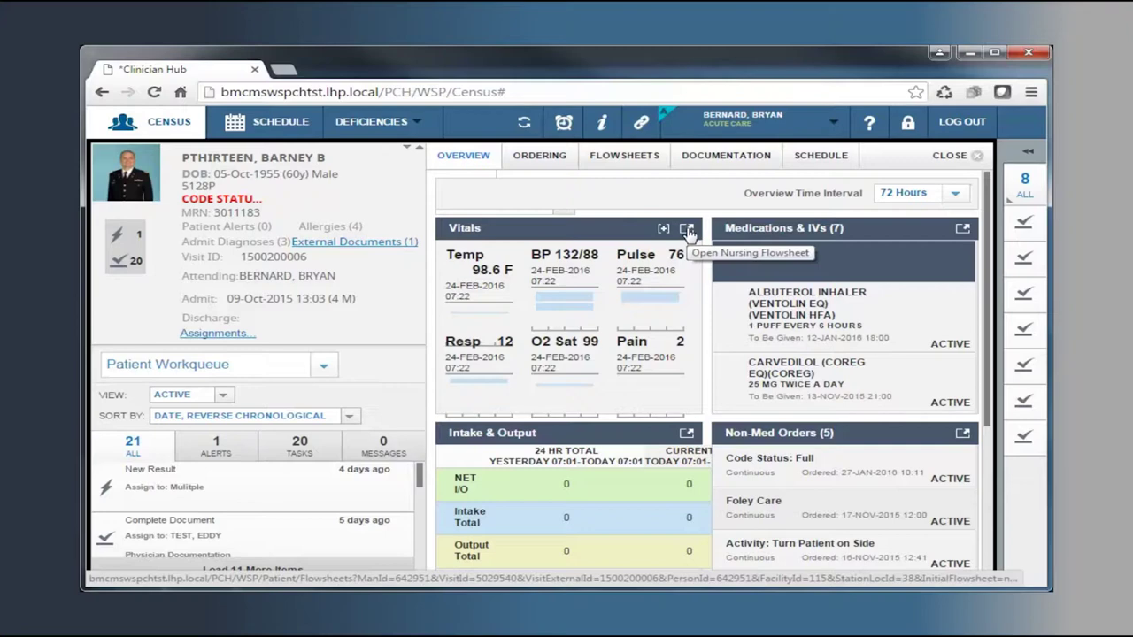
Open the patient's flowsheets and view the MAR, I&O and Result flowsheets in turn.
{"action": "left_click", "coordinate": [623, 162]}
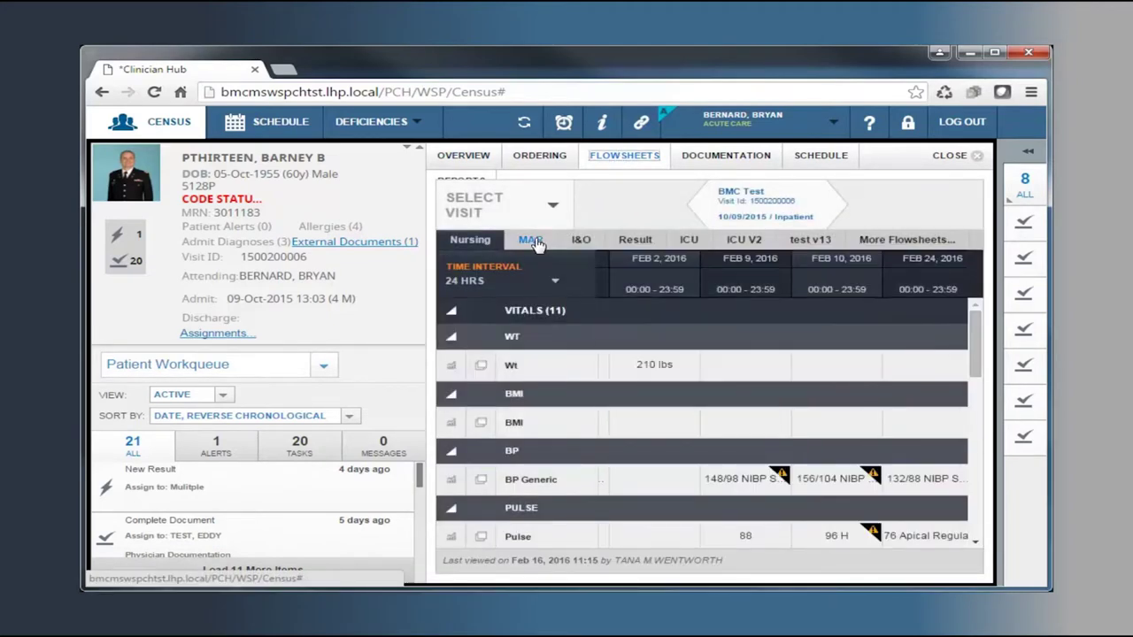
{"action": "left_click", "coordinate": [533, 241]}
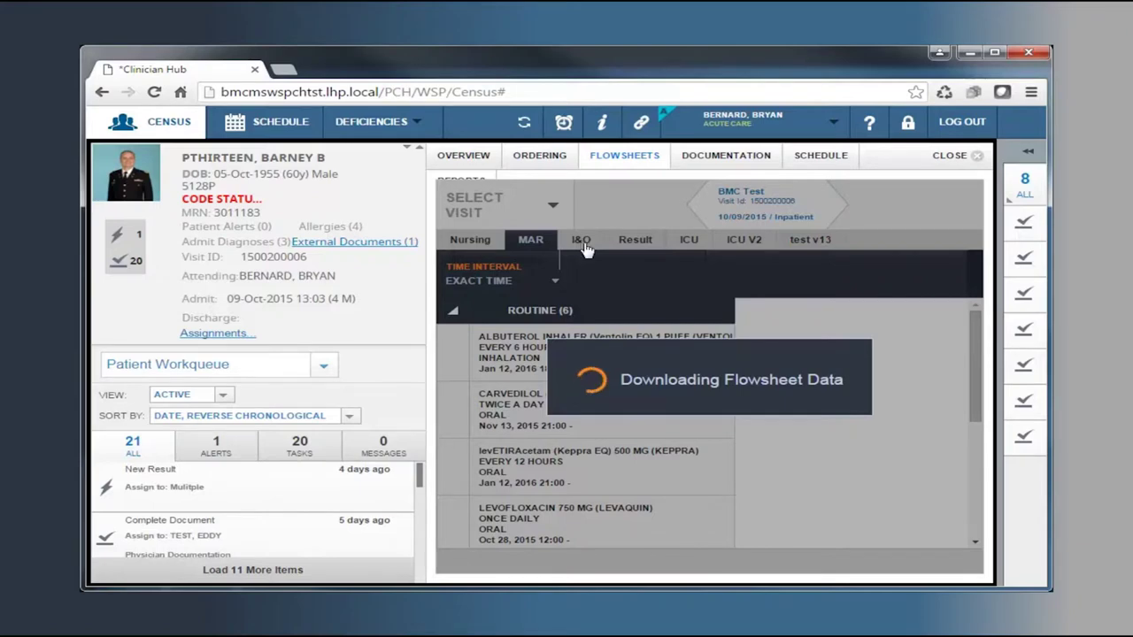
{"action": "left_click", "coordinate": [581, 243]}
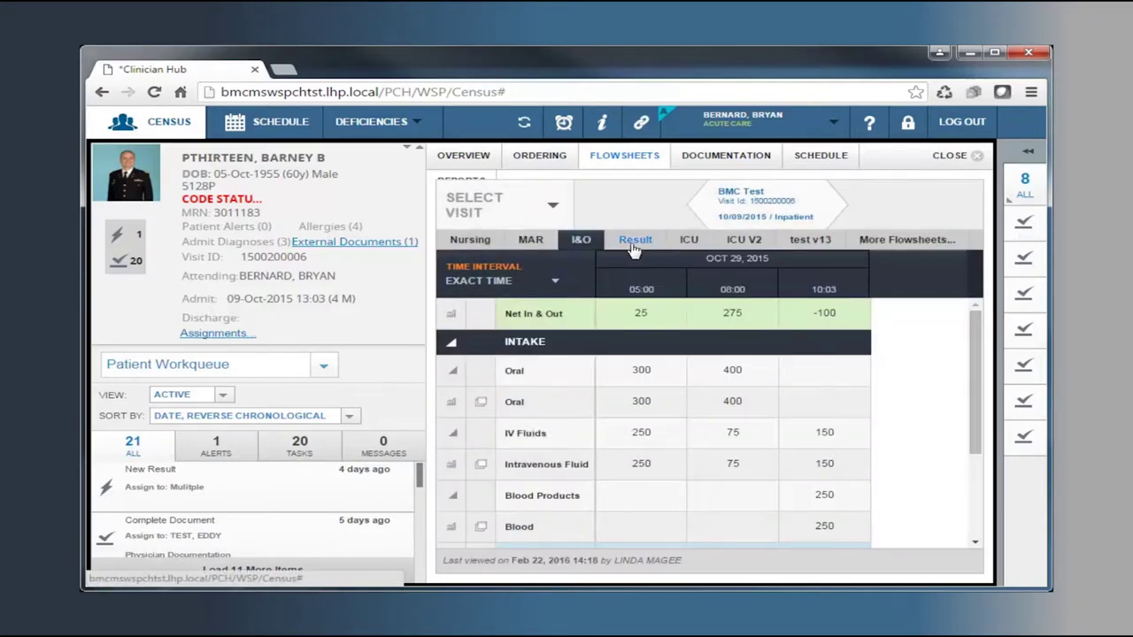
{"action": "left_click", "coordinate": [633, 248]}
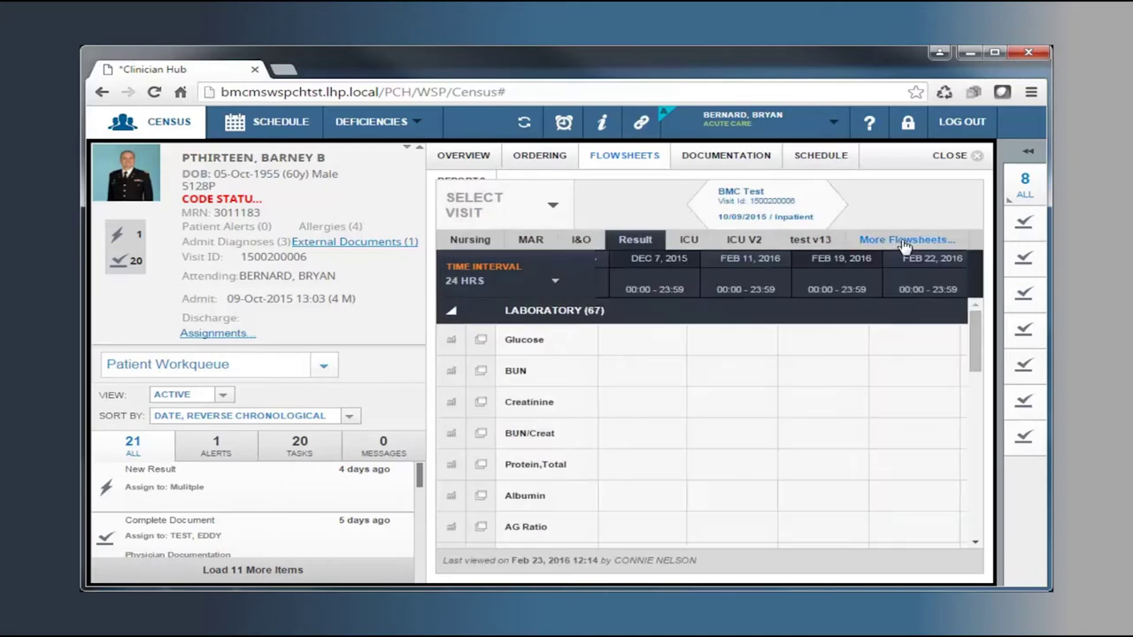
Review and confirm the favorite flowsheets list without editing it, and view the ICU V2 flowsheet.
{"action": "left_click", "coordinate": [904, 241]}
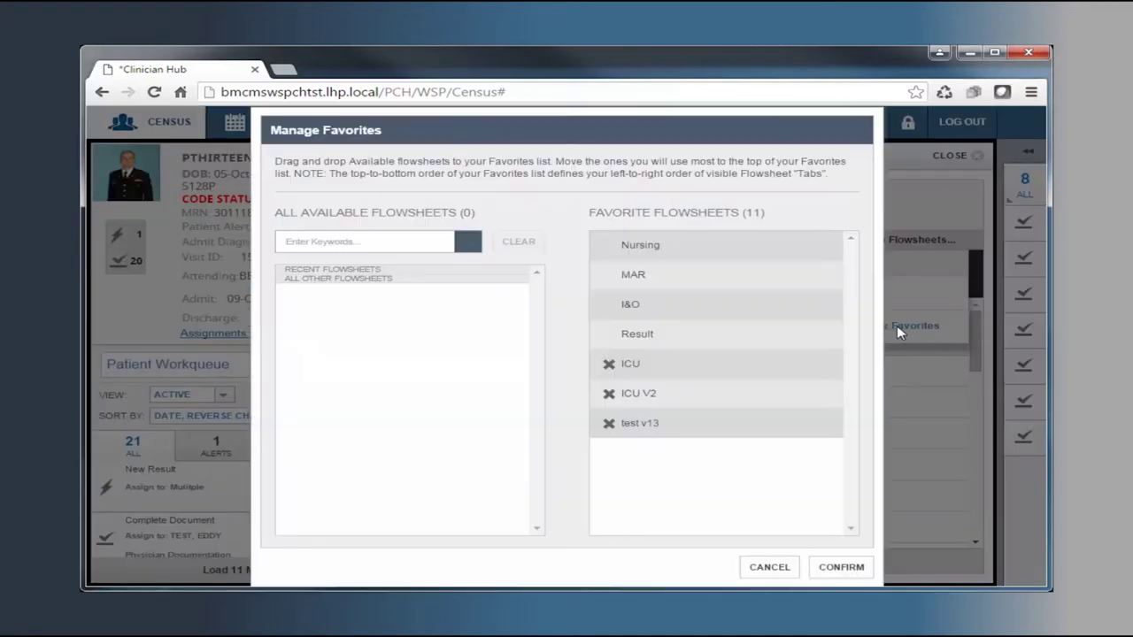
{"action": "left_click", "coordinate": [823, 568]}
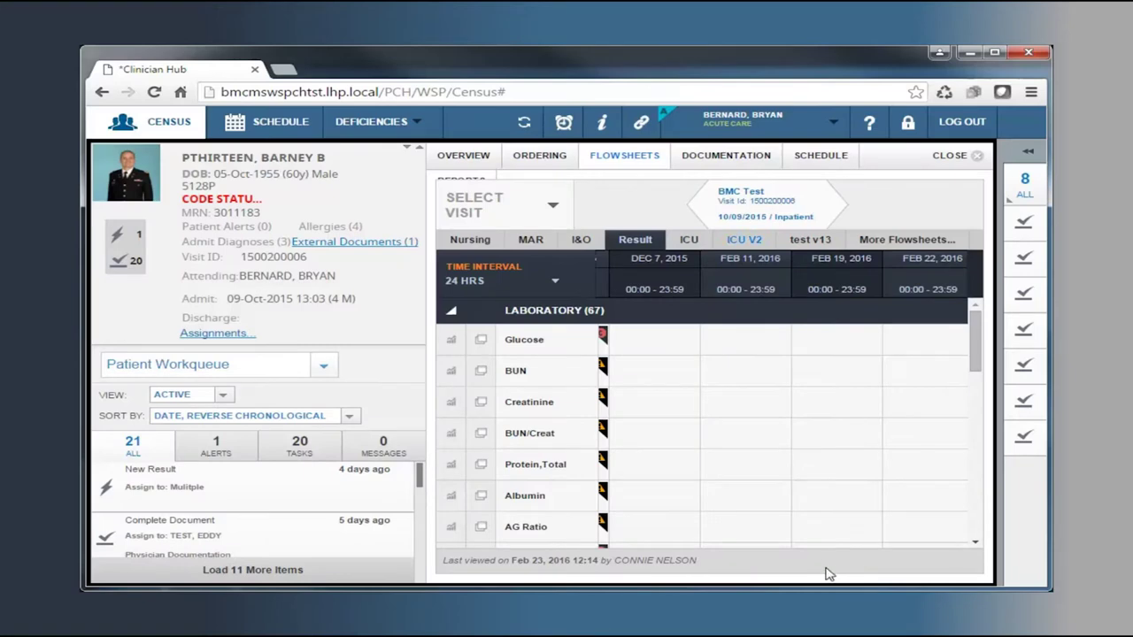
{"action": "left_click", "coordinate": [734, 243]}
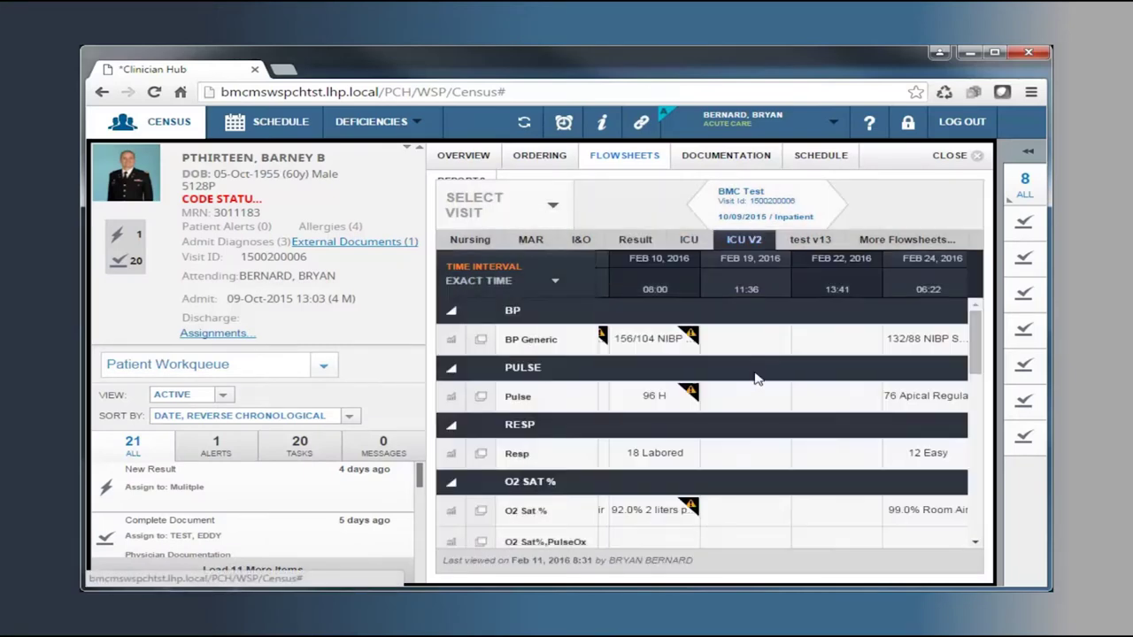